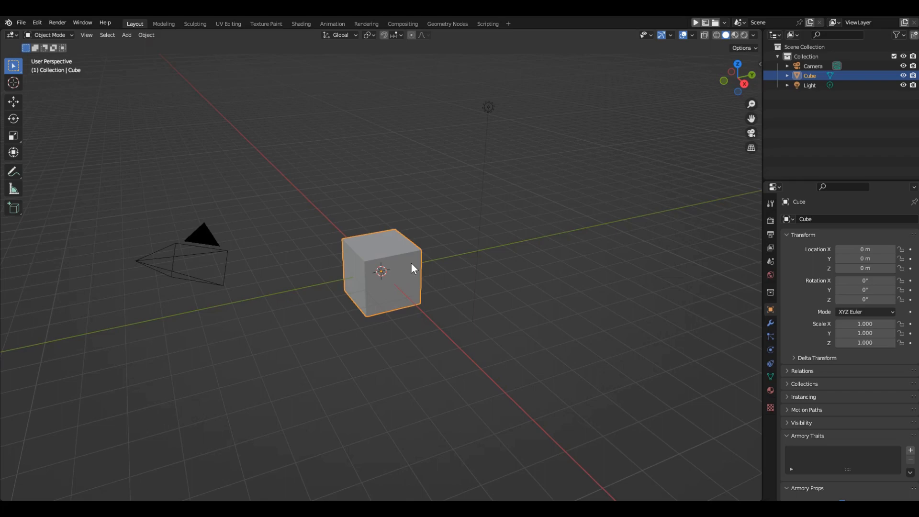
Step: Delete the default cube and light, keeping only the camera in the scene
drag(278, 74, 539, 354)
key(x)
click(542, 351)
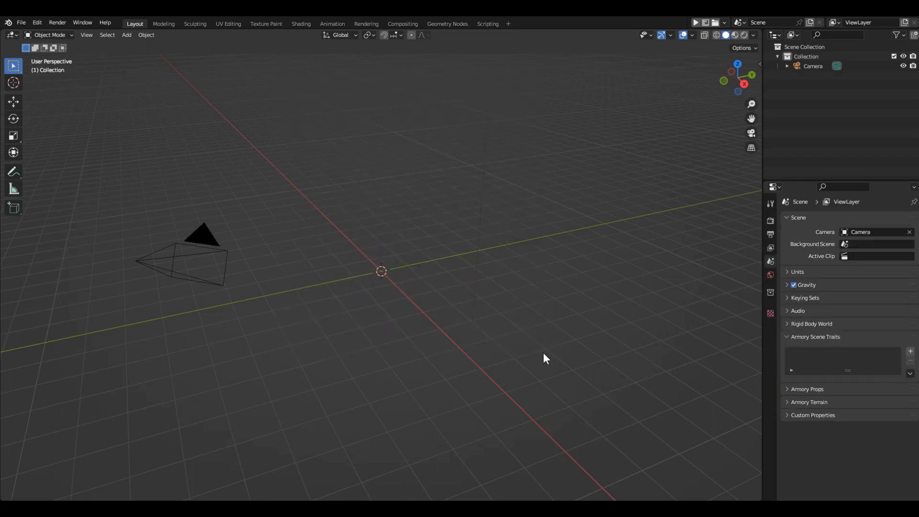
Step: Add a mesh plane at the origin and scale it uniformly by a factor of 8
key(shift+a)
mouse_move(474, 304)
click(527, 98)
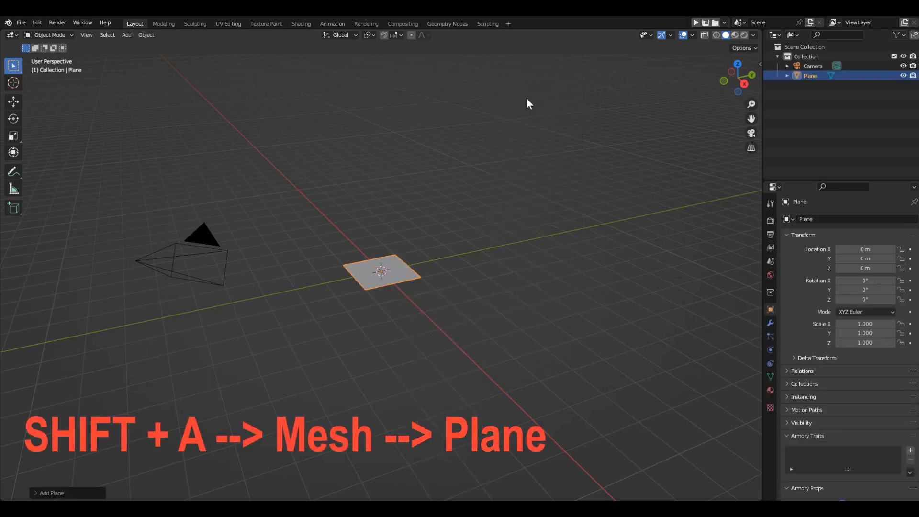
text(s)
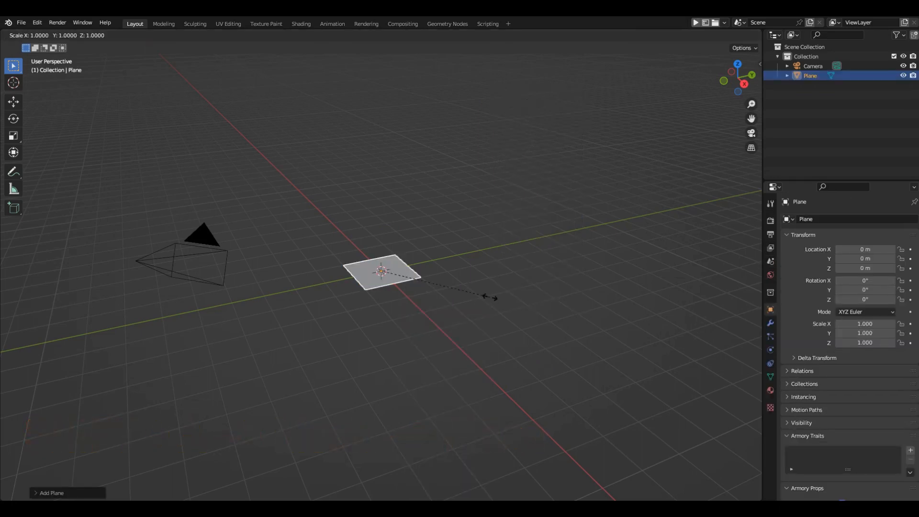
text(8)
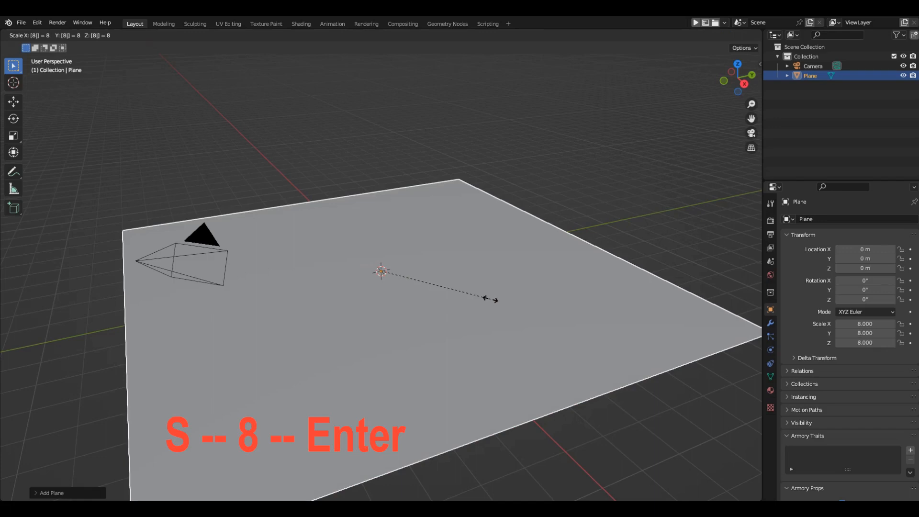
key(Return)
Step: Show the plane's transform values in the viewport and apply its scale
key(n)
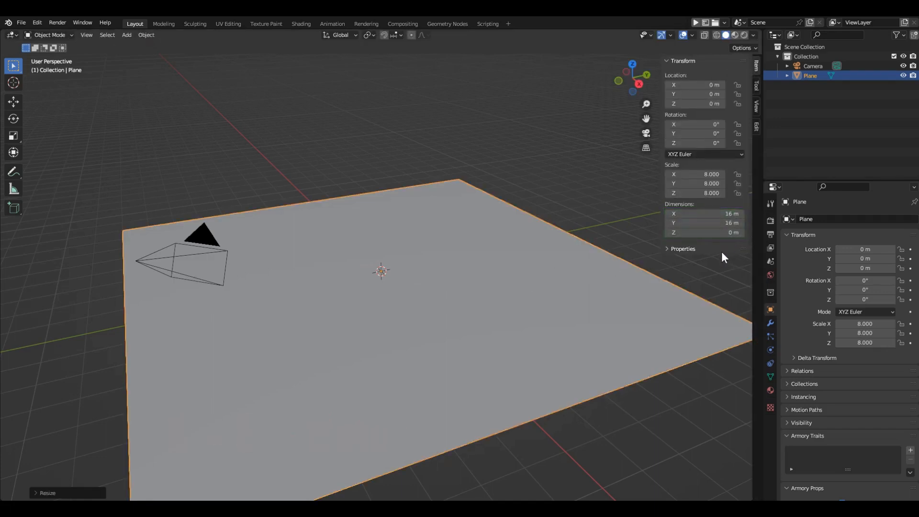
key(ctrl+a)
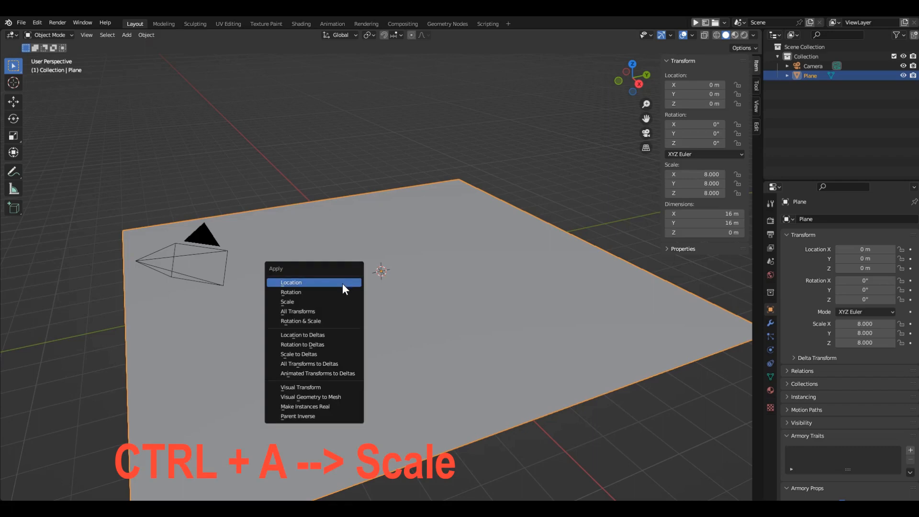
click(311, 300)
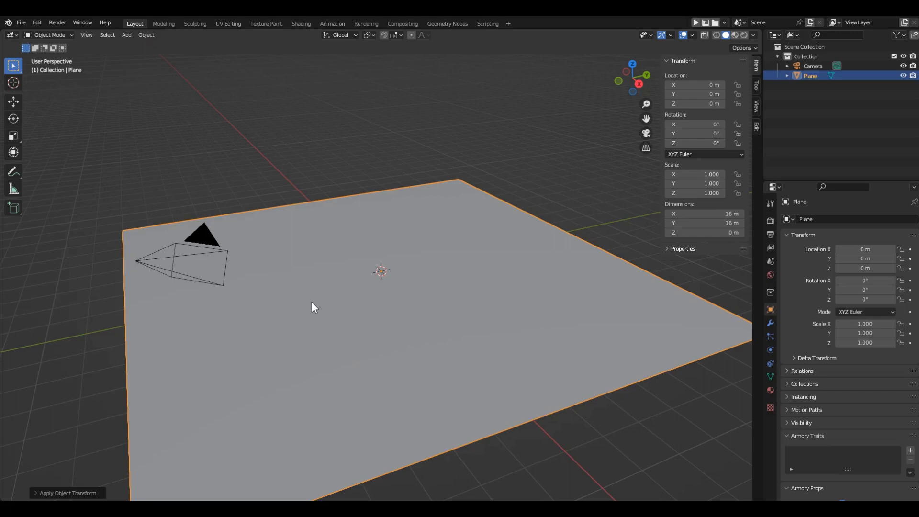
Step: Rename the plane as Ground
key(F2)
text(Ground)
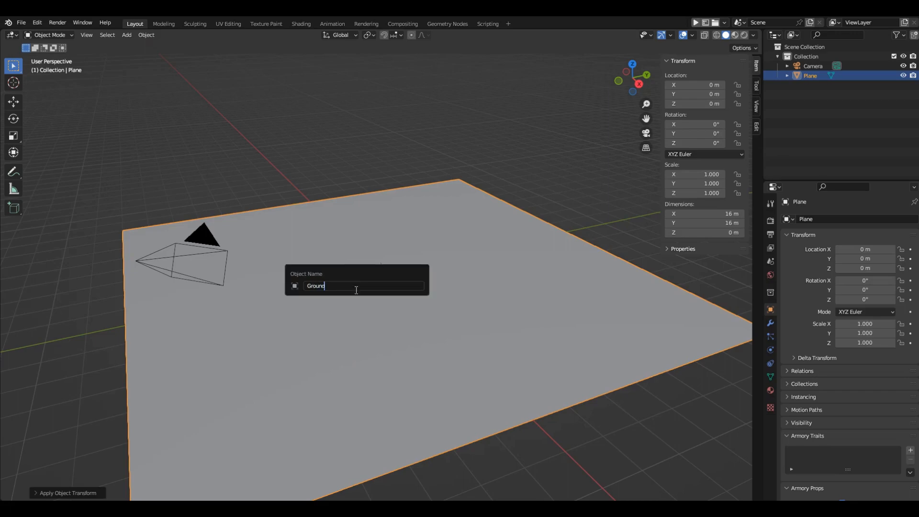
key(Return)
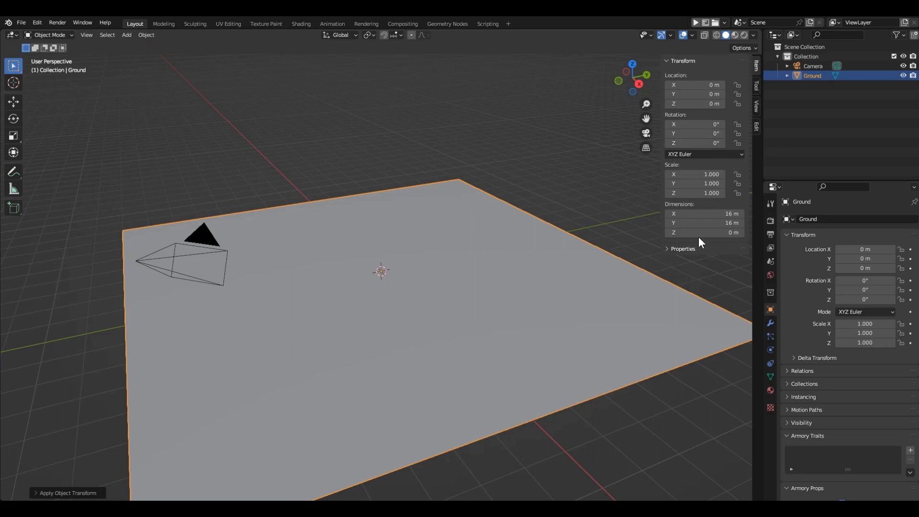
double_click(820, 76)
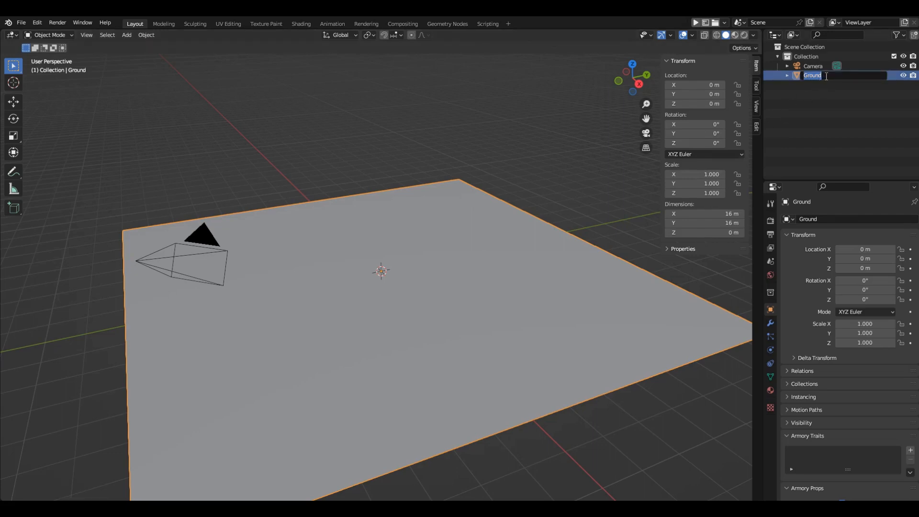
key(Escape)
right_click(809, 75)
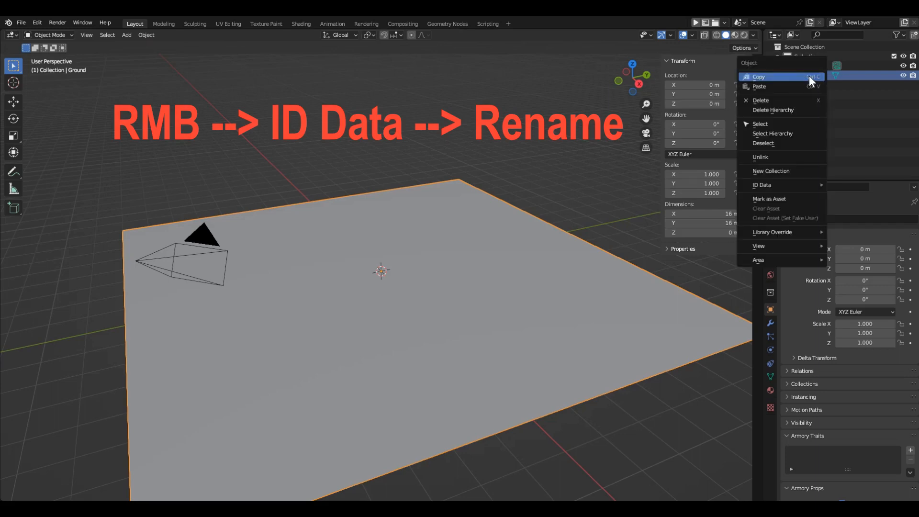
mouse_move(819, 184)
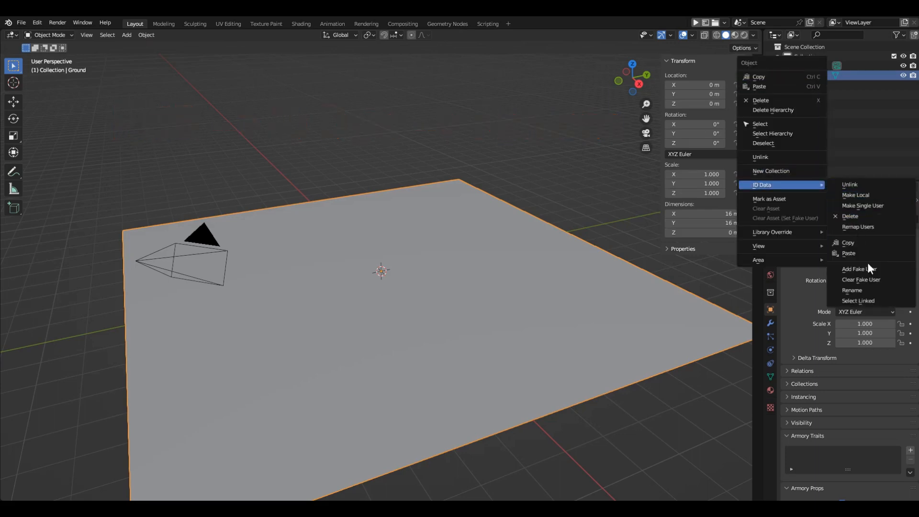
click(872, 290)
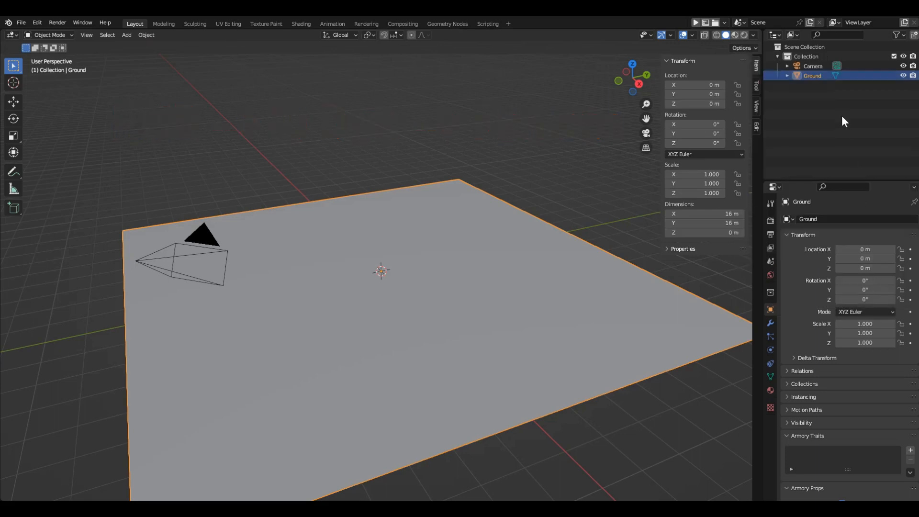
Step: Create a new material on the ground plane and name it Ground
click(771, 390)
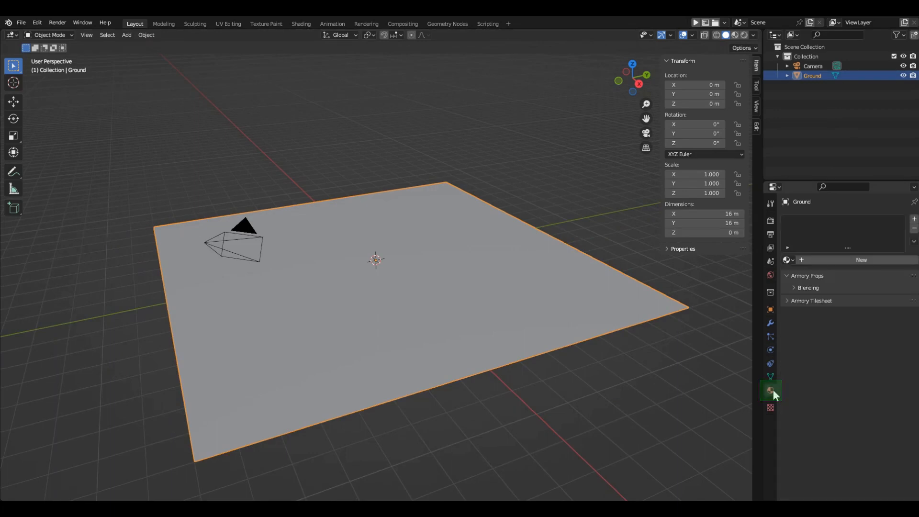
click(841, 260)
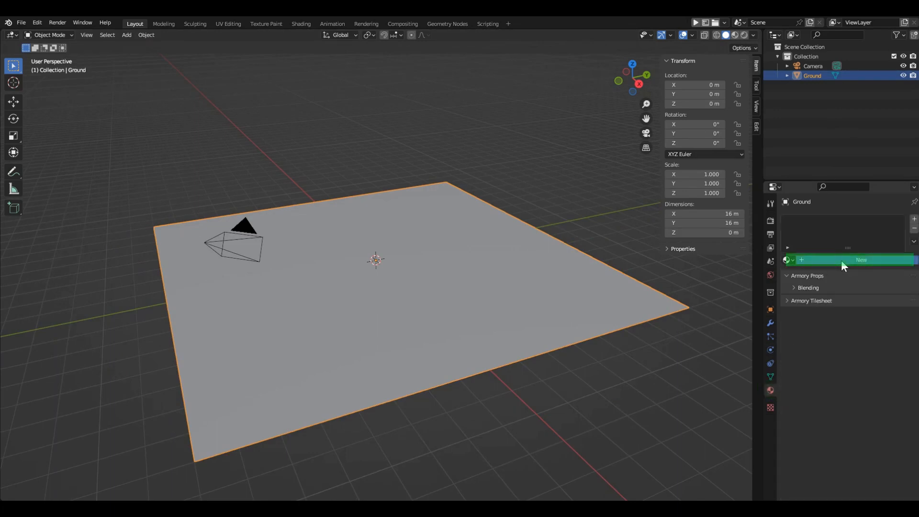
click(846, 259)
text(Ground)
key(Return)
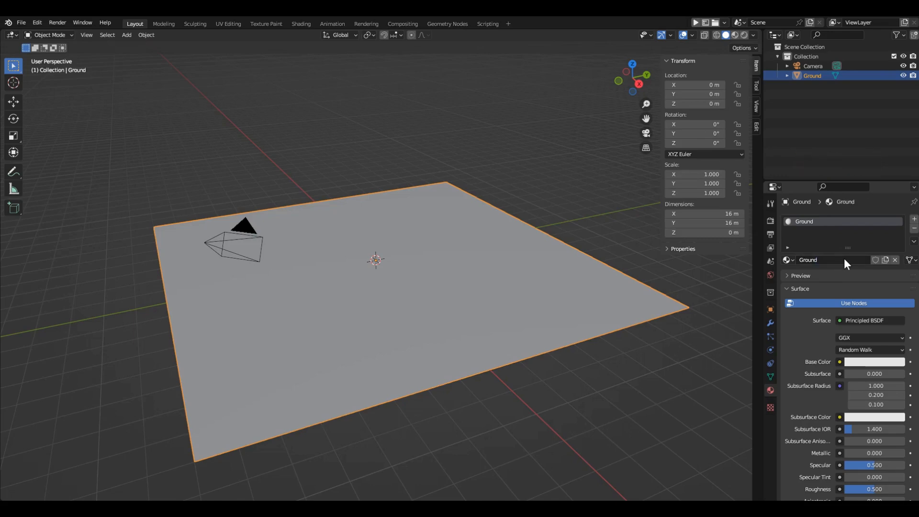
Step: Assign a Checker Texture with scale 16 to the Ground material's base color and show the viewport in Material Preview
click(840, 363)
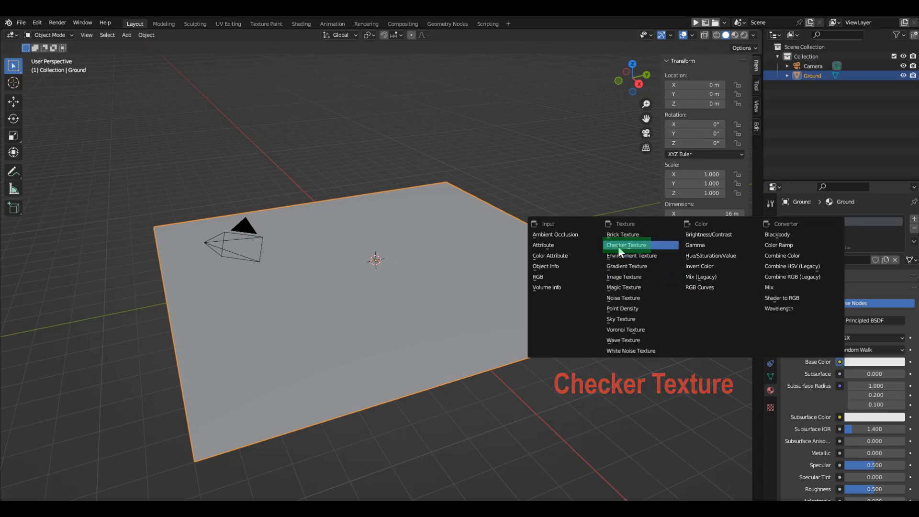
click(618, 246)
click(861, 409)
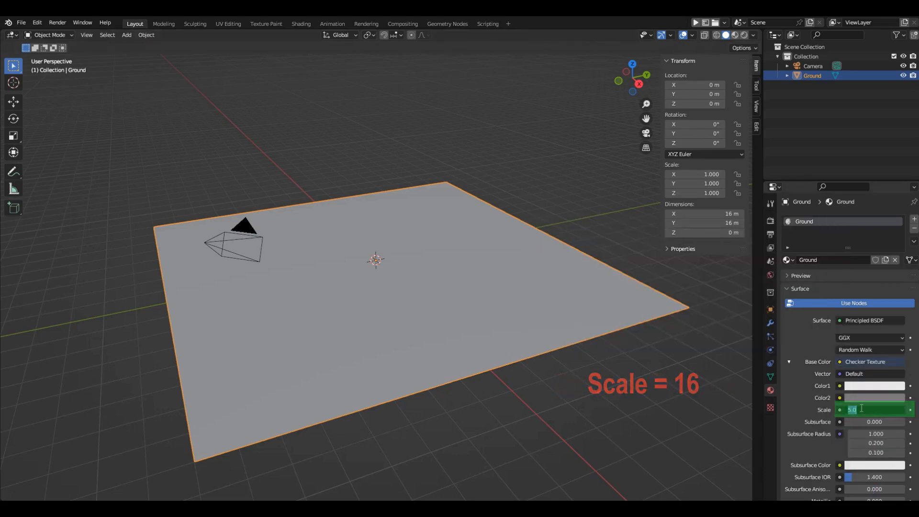
text(16)
key(Return)
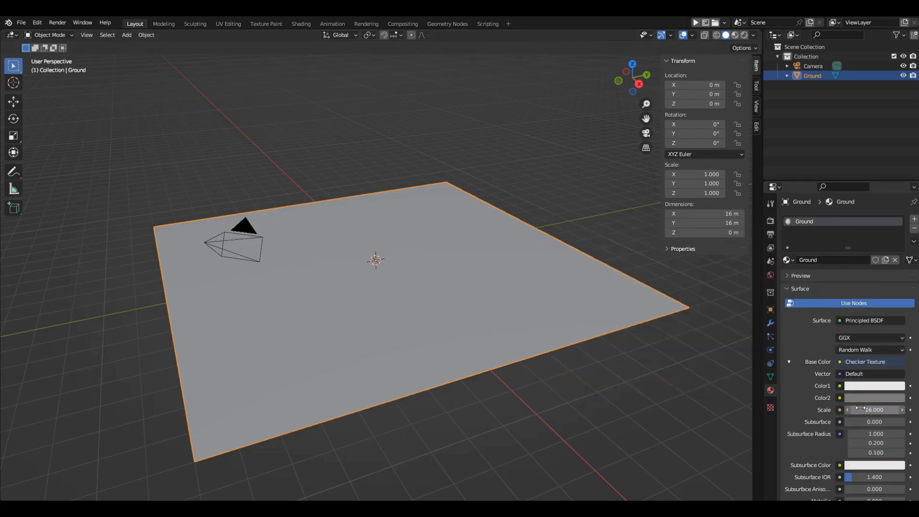
click(735, 35)
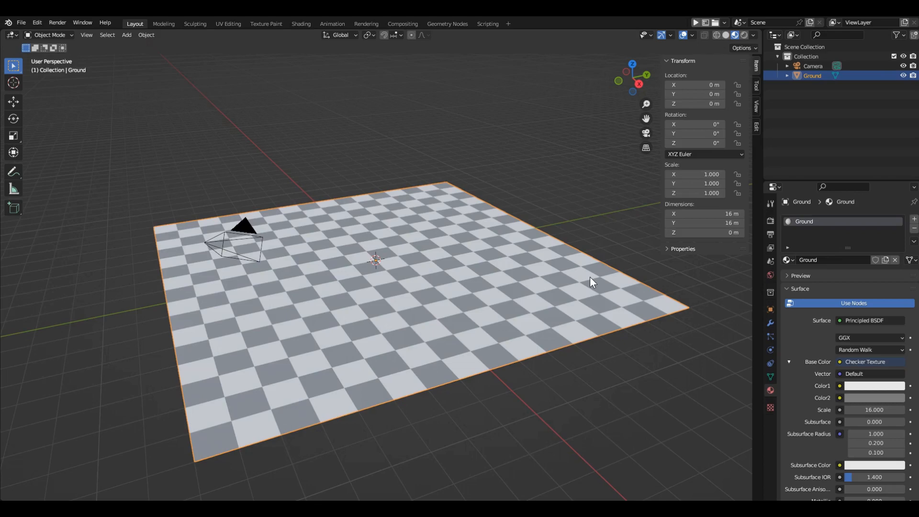
Step: Clear the camera's rotation and location, and raise it about 2.77 m along Z above the ground
click(242, 222)
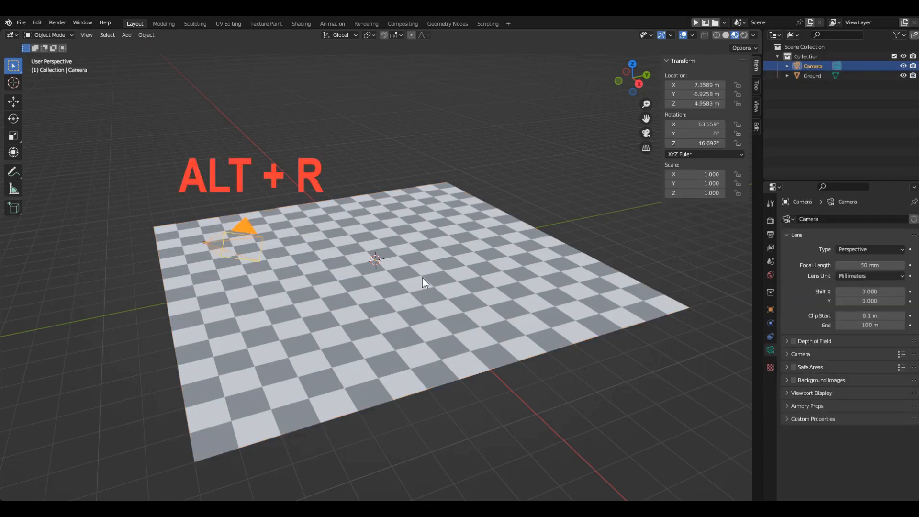
key(alt+r)
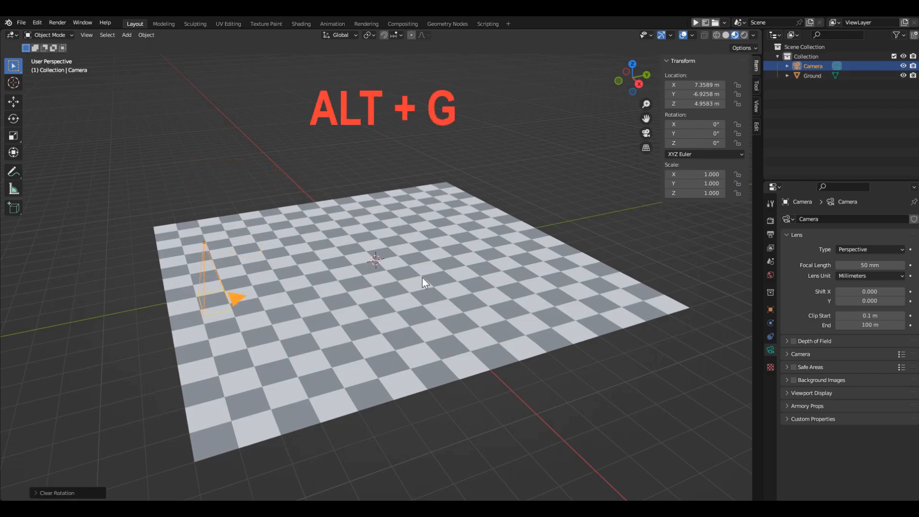
key(alt+g)
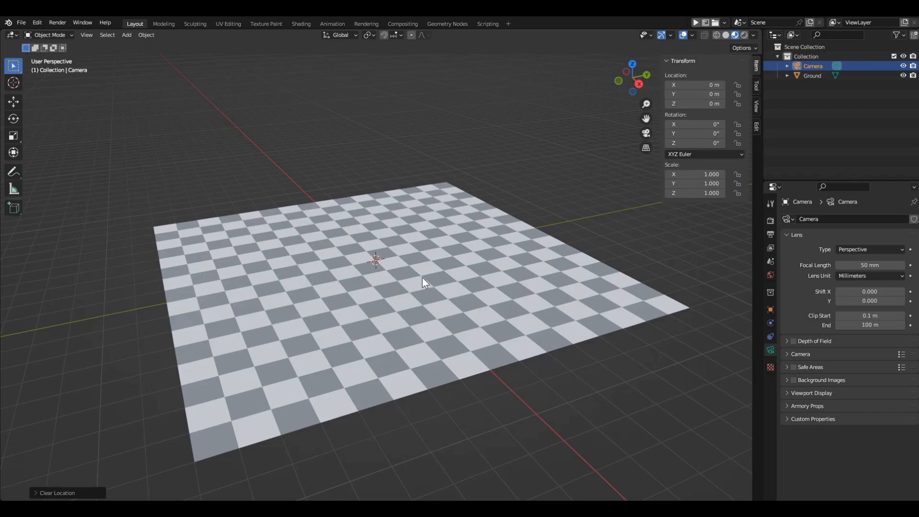
drag(376, 220, 377, 158)
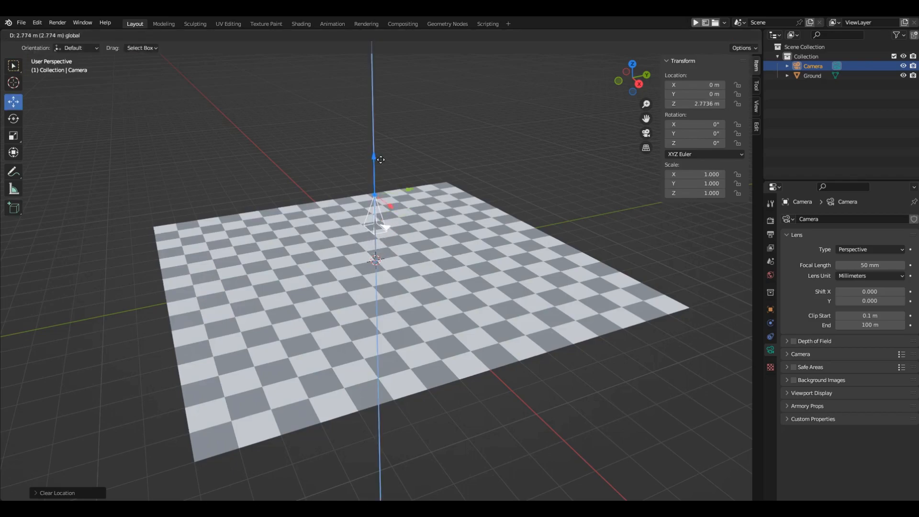
middle_drag(354, 298, 545, 279)
Step: Switch to the Animation workspace and set its camera view to Material Preview shading
click(335, 24)
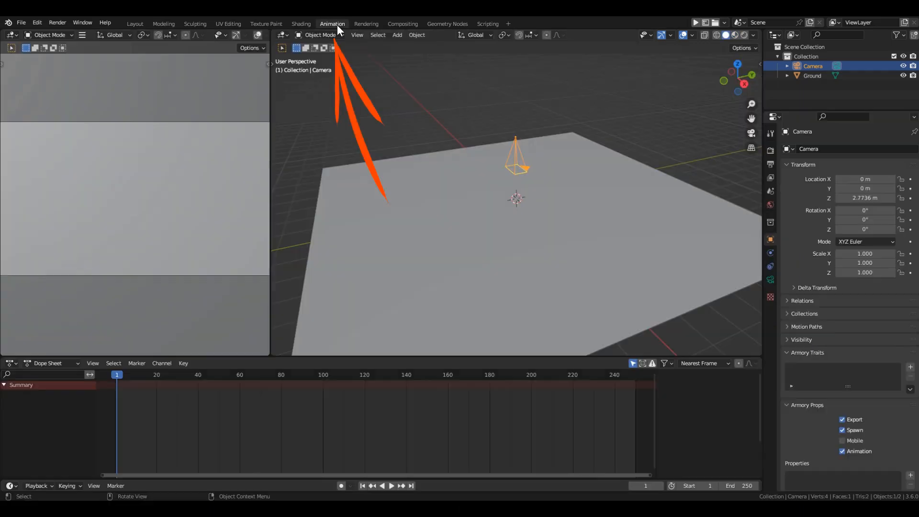
scroll(175, 36, right, 4)
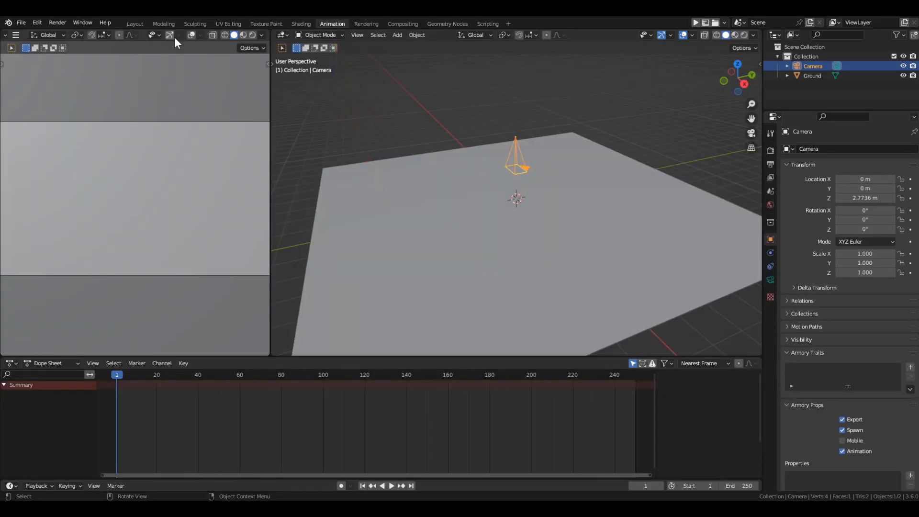
click(243, 35)
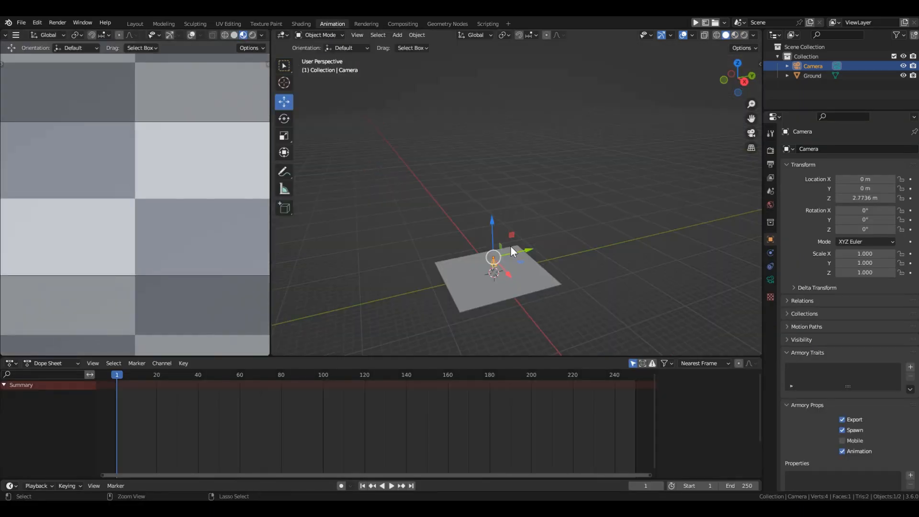
Step: Set the camera's focal length to 25 mm and the output resolution to 1080 by 1080 px
scroll(503, 261, up, 3)
scroll(499, 276, up, 2)
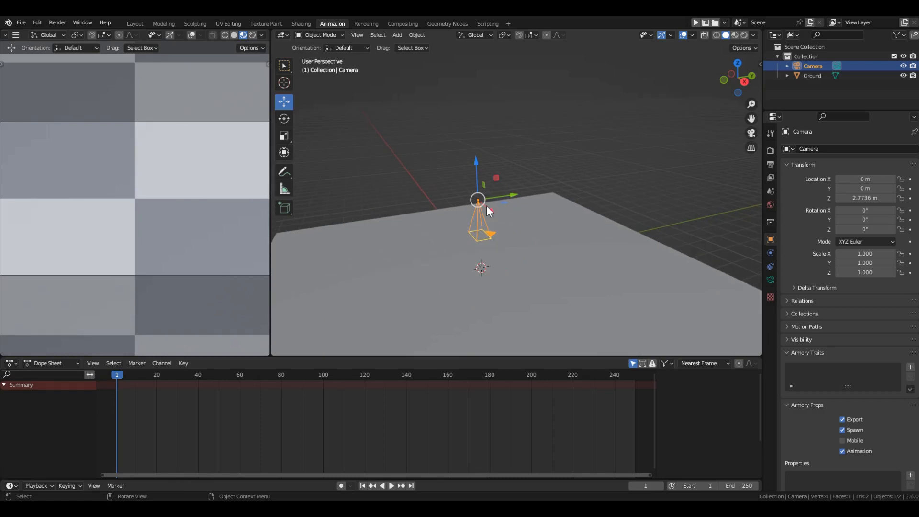
click(770, 281)
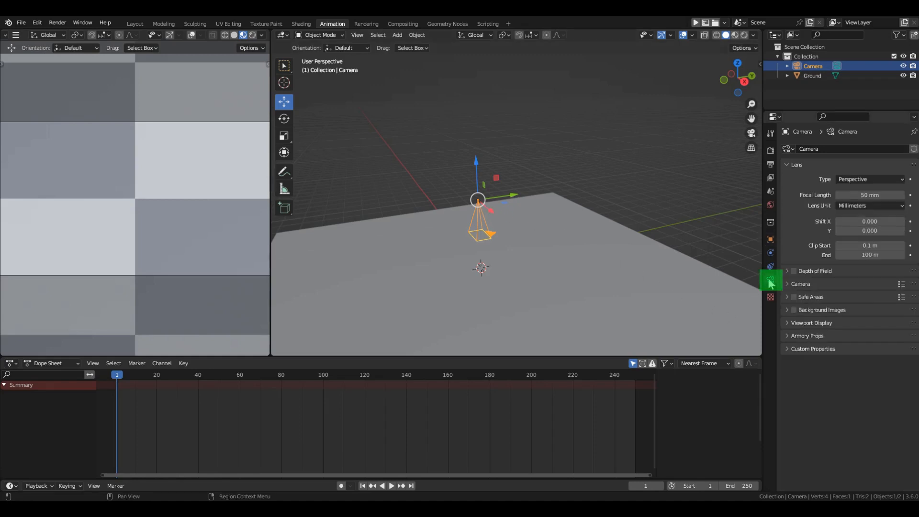
click(867, 195)
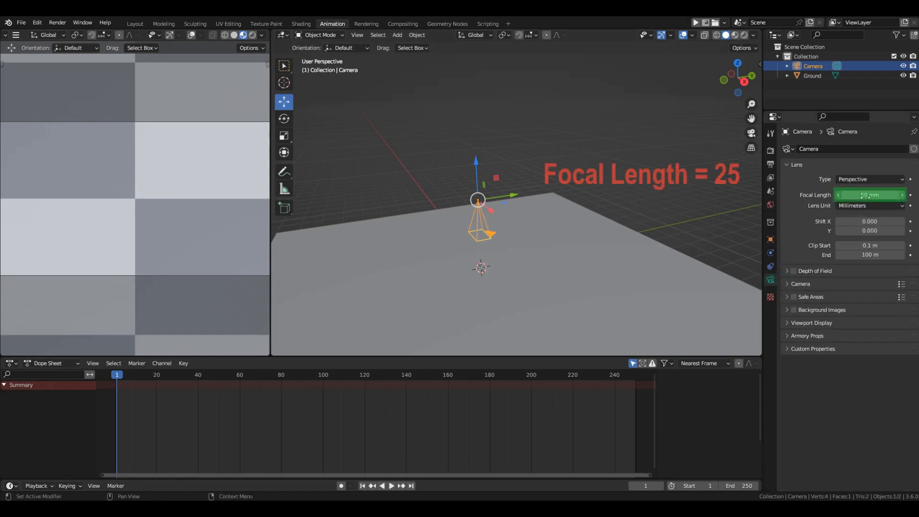
text(25)
key(Return)
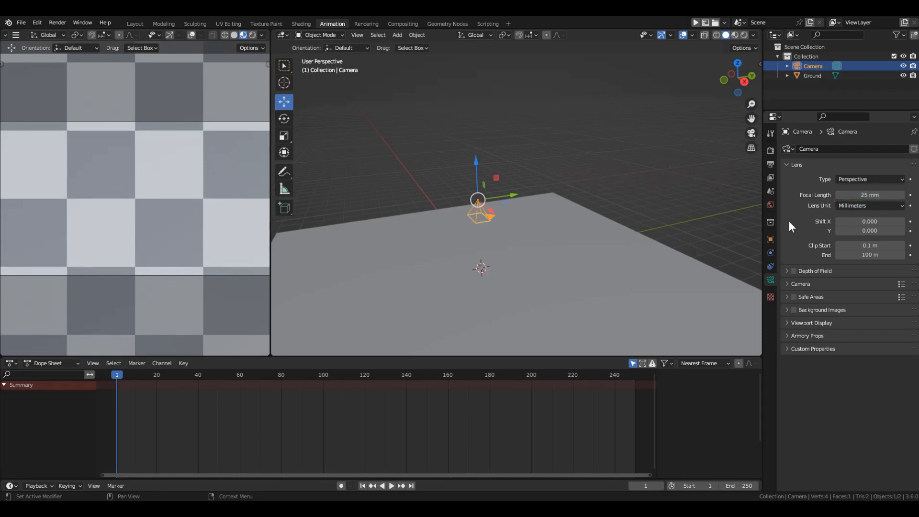
click(770, 164)
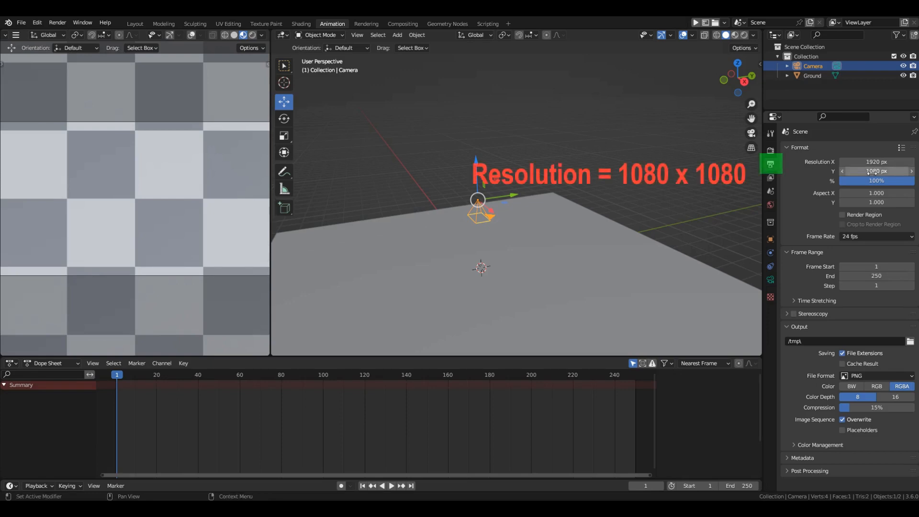
text(1080)
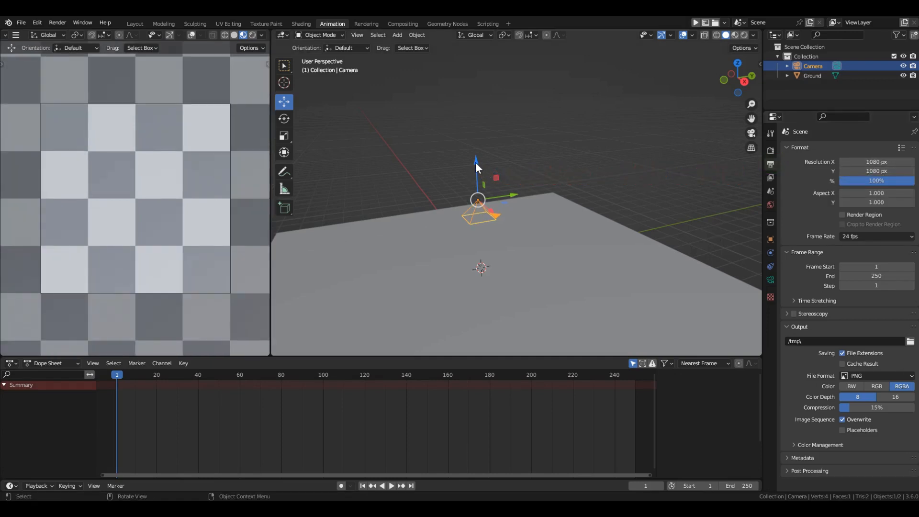
Step: Raise the camera along the global Z axis until the entire ground plane fits in its frame
drag(475, 162, 474, 58)
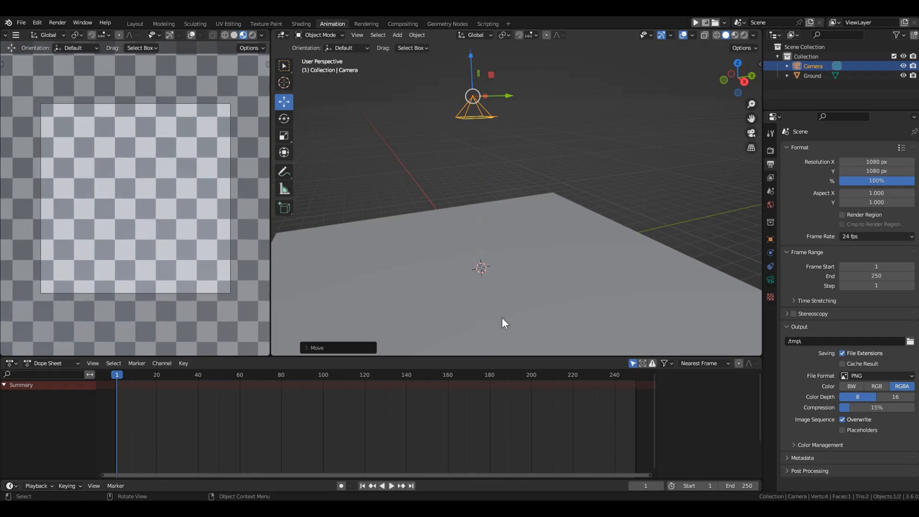
scroll(501, 318, down, 3)
key(g)
key(z)
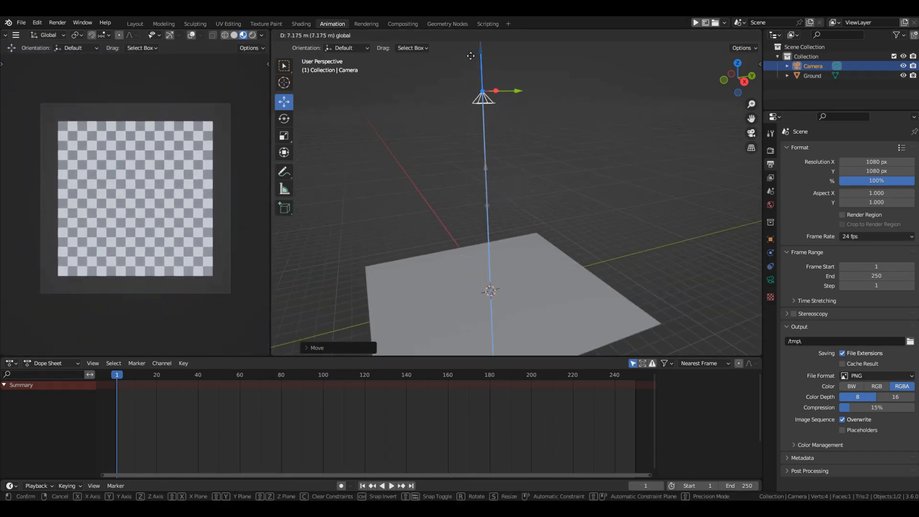
click(470, 56)
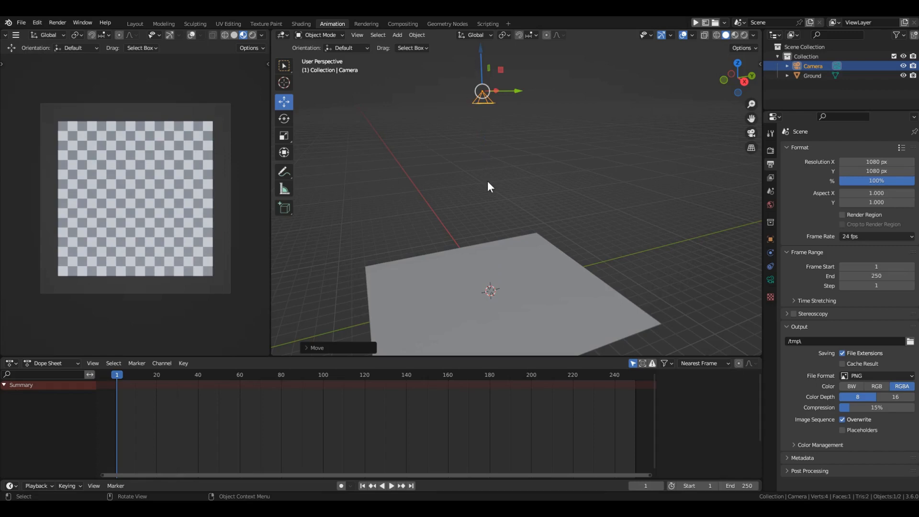
Step: Fine-tune the camera's height above the ground by moving it along the global Z axis
middle_drag(487, 181, 466, 232)
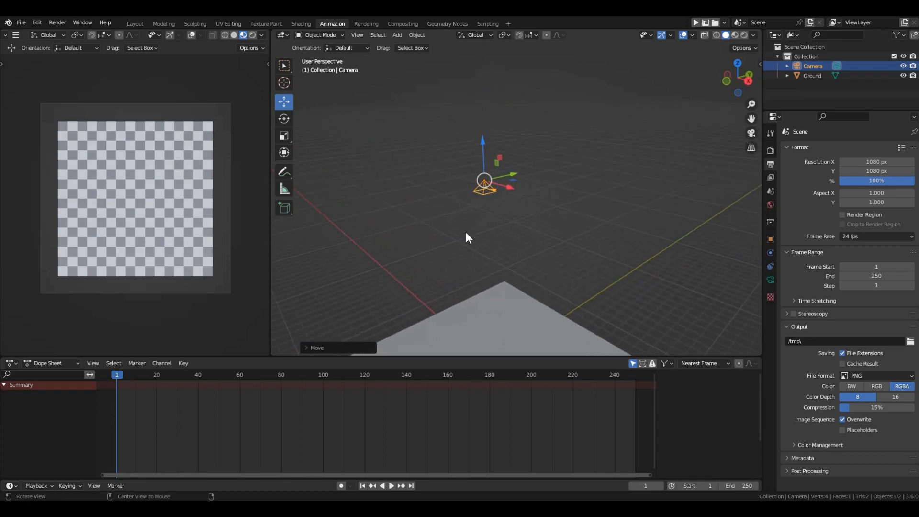
click(287, 105)
key(g)
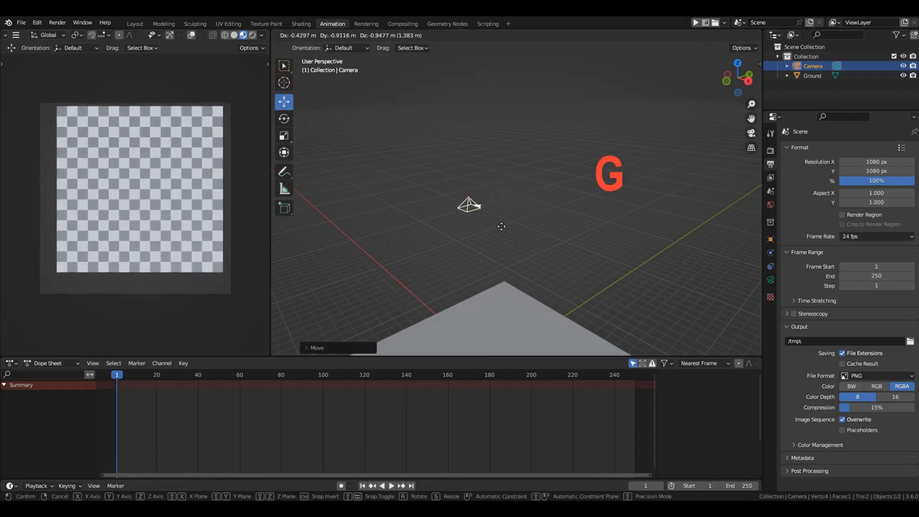
key(z)
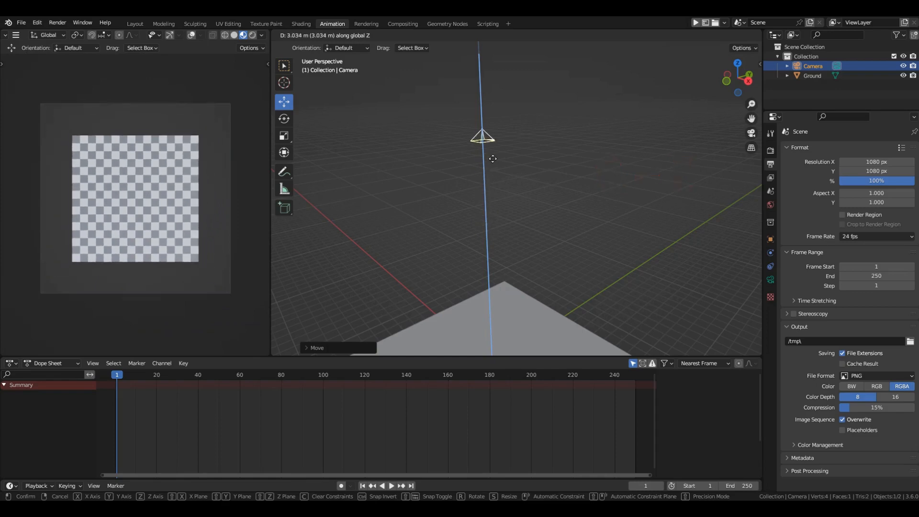
click(494, 226)
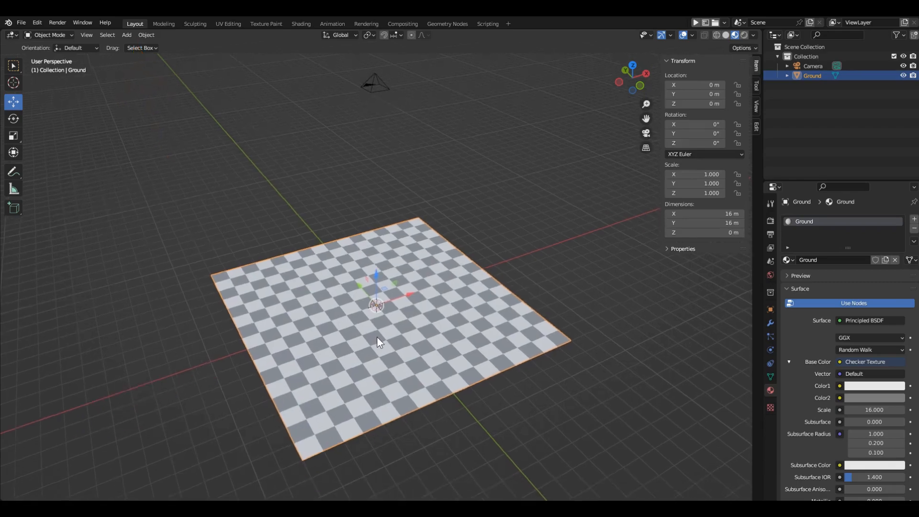
Step: Add an ico sphere at the center of the ground and set its X, Y and Z dimensions to 1 m
middle_drag(379, 342, 400, 273)
key(shift+a)
mouse_move(412, 269)
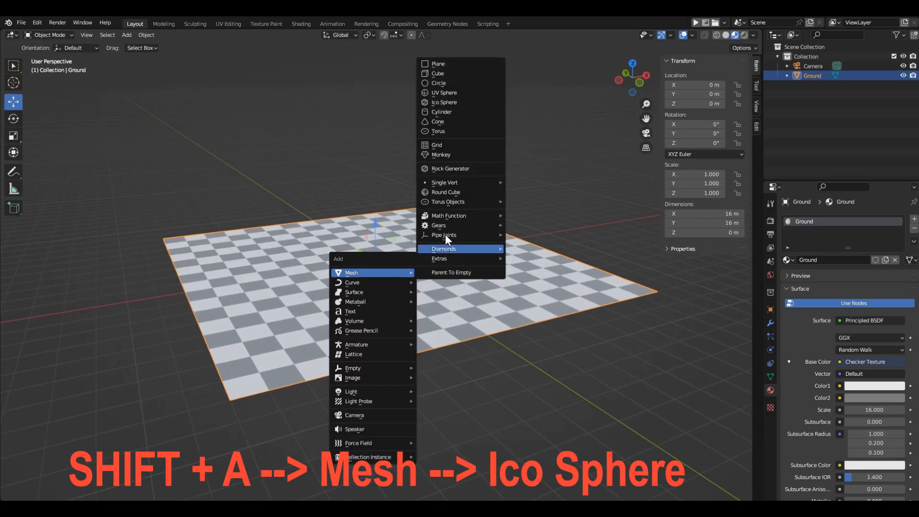
click(490, 102)
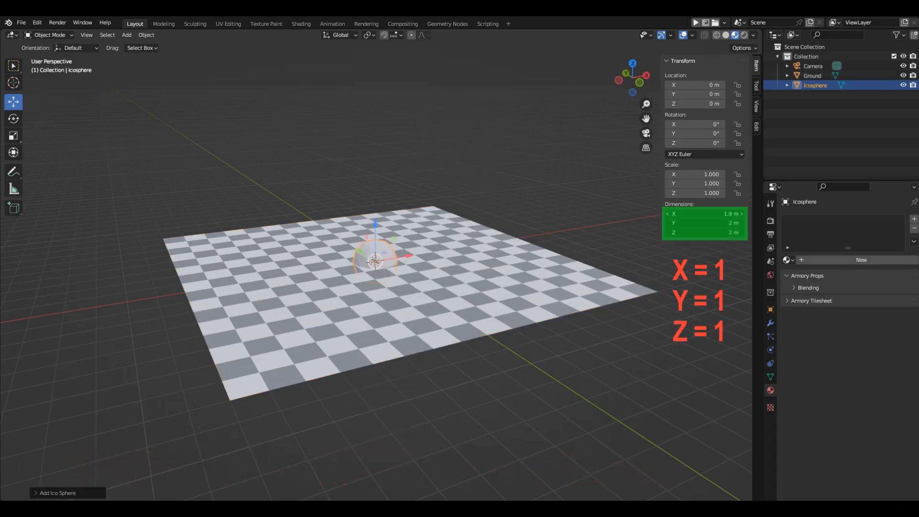
drag(694, 214, 694, 253)
text(1)
key(Return)
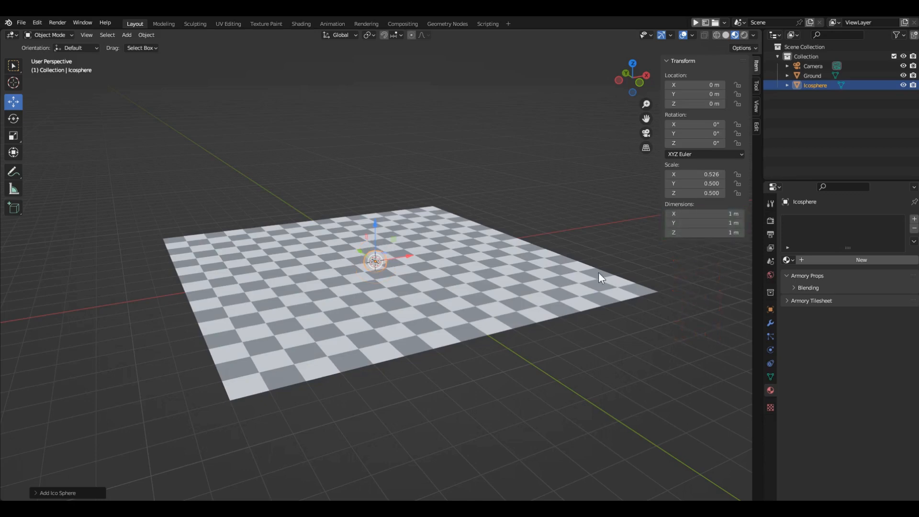
Step: Apply the ico sphere's scale and rename the object to Tree
key(ctrl+a)
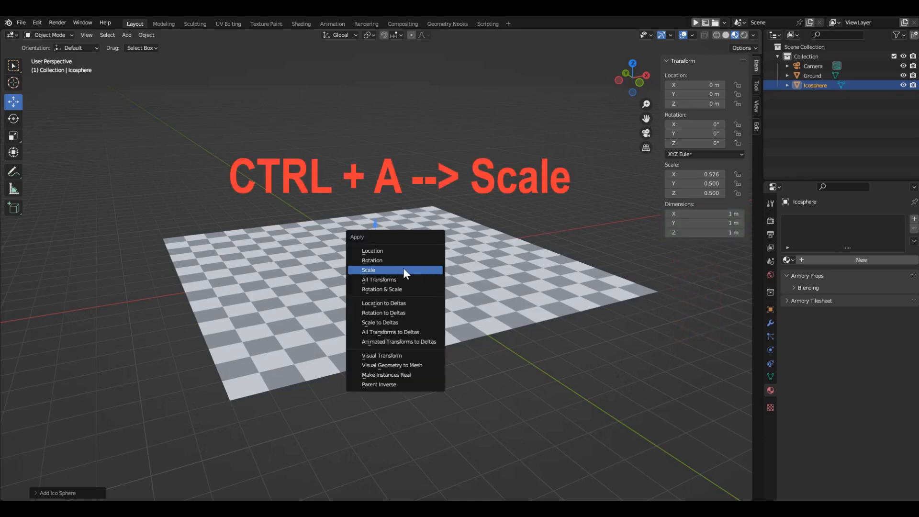
click(403, 270)
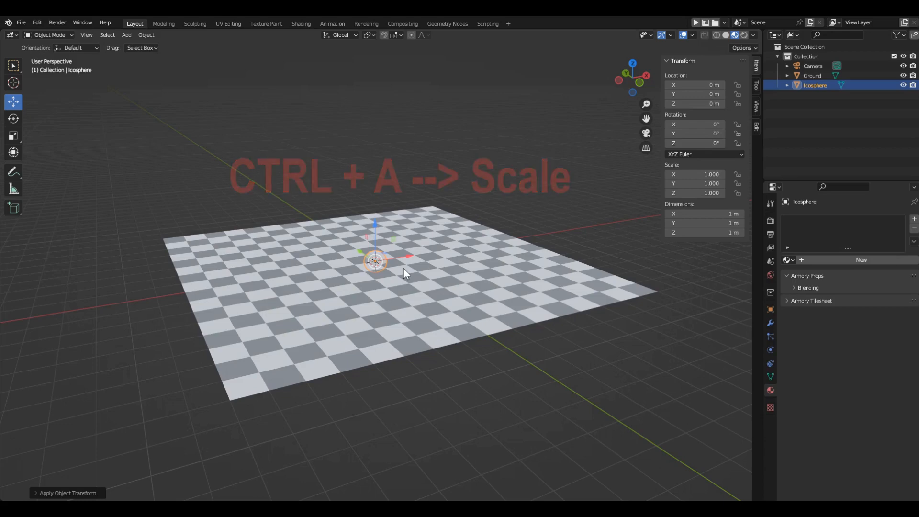
key(F2)
text(Tree)
key(Return)
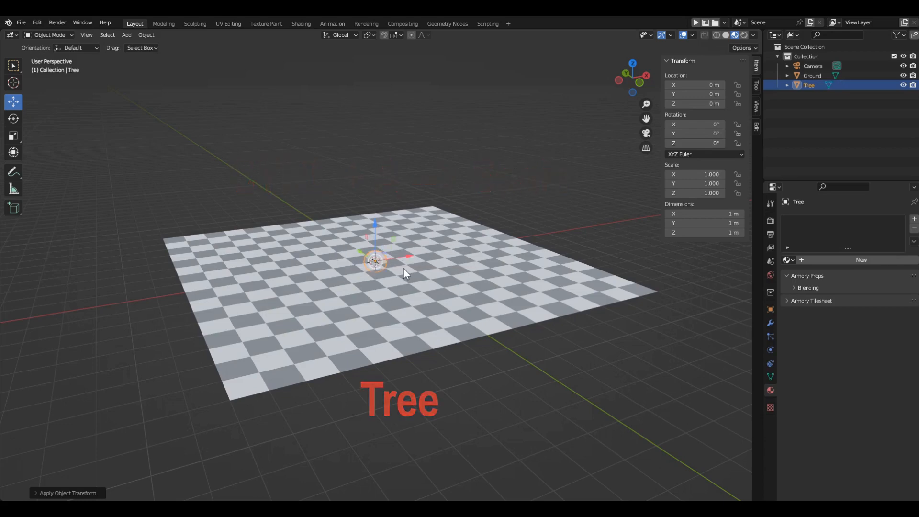
Step: Create a material named Tree for the sphere and set its base color to bright green, hue 0.334 and saturation 1.000
click(809, 262)
double_click(832, 260)
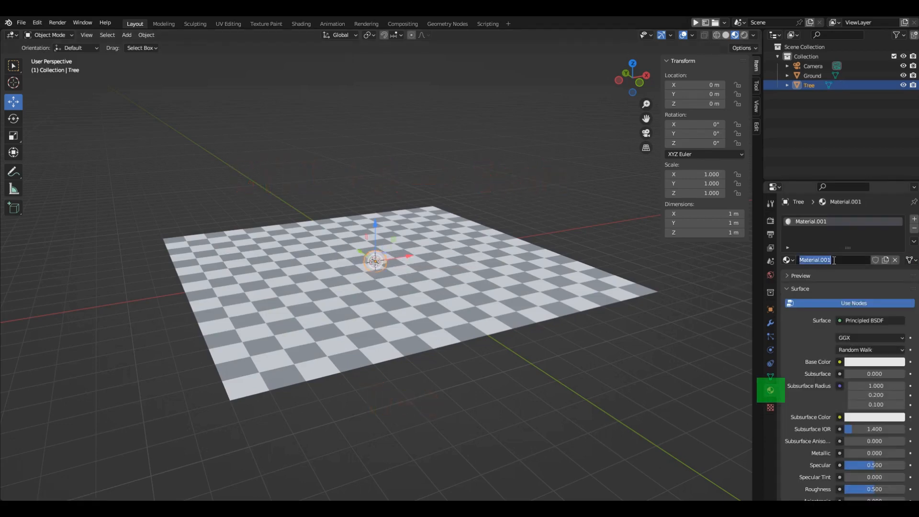
text(Tree)
key(Return)
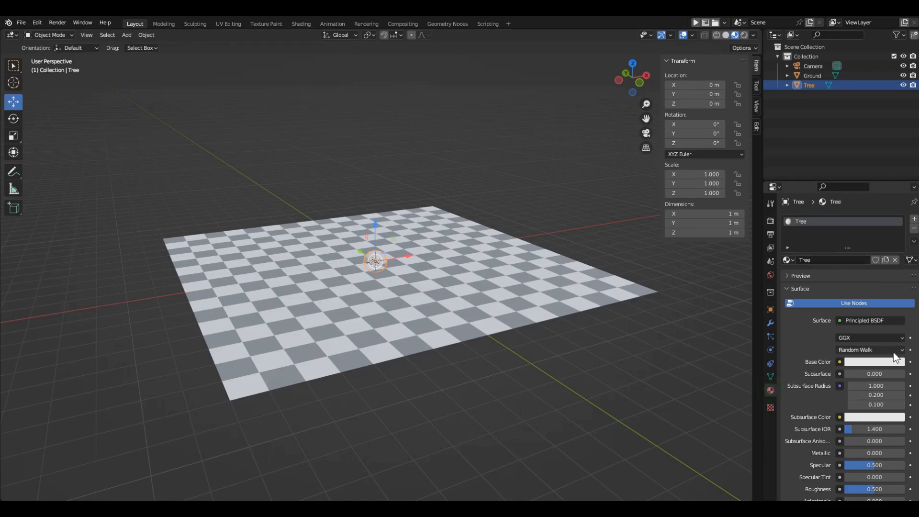
click(885, 362)
click(824, 240)
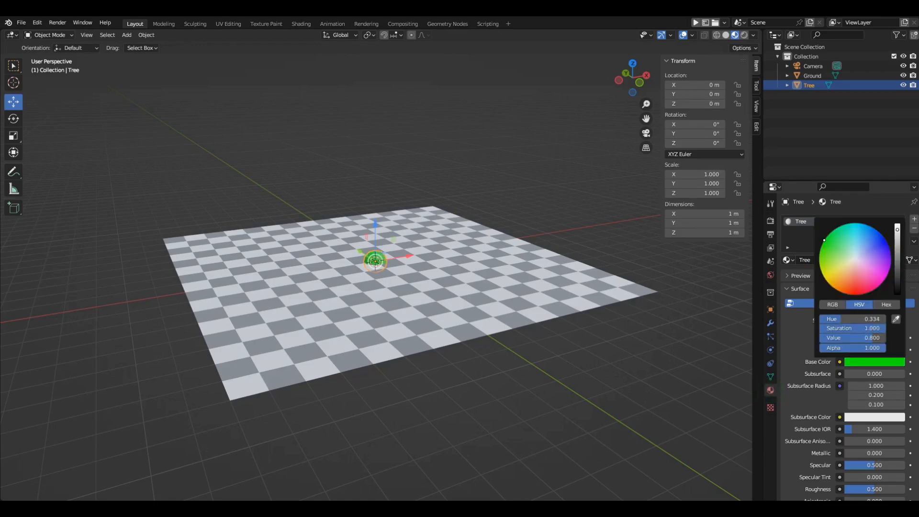
Step: Set up transform snapping and try moving the Tree sphere in whole-metre increments
click(401, 37)
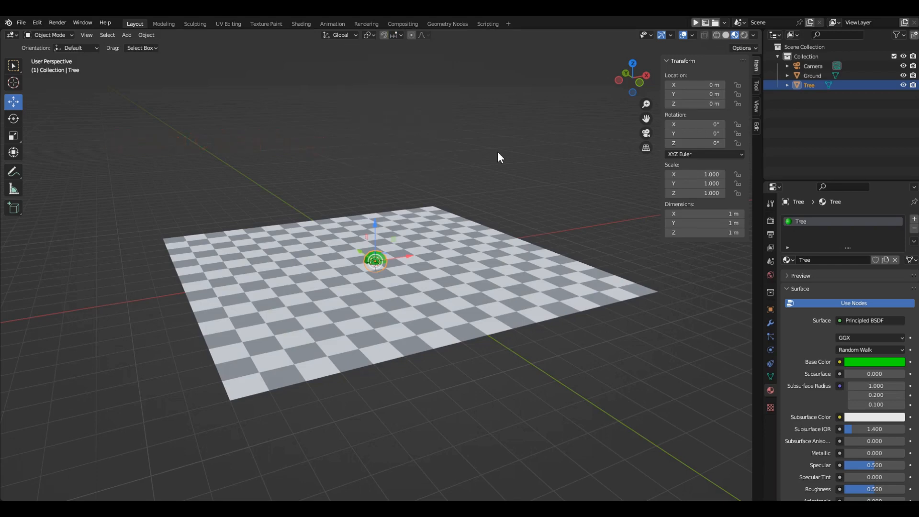
scroll(498, 152, up, 5)
key(g)
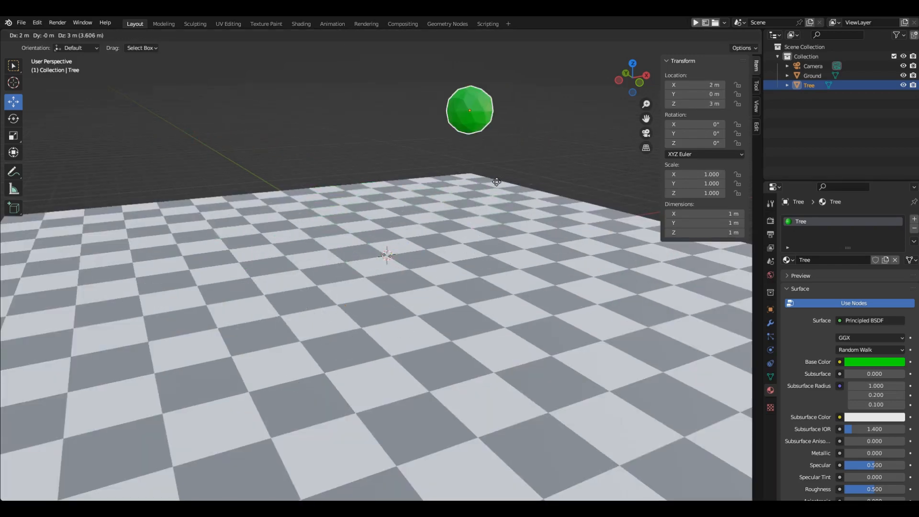
right_click(388, 300)
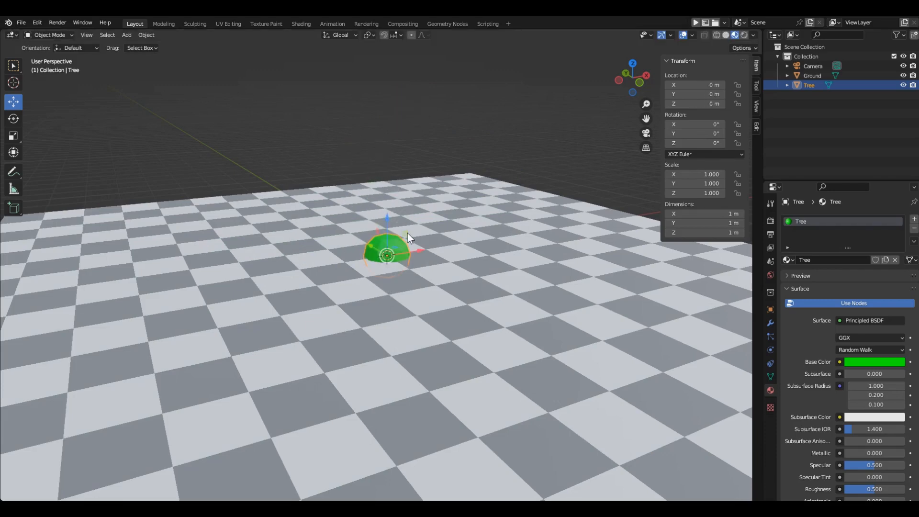
scroll(398, 299, down, 4)
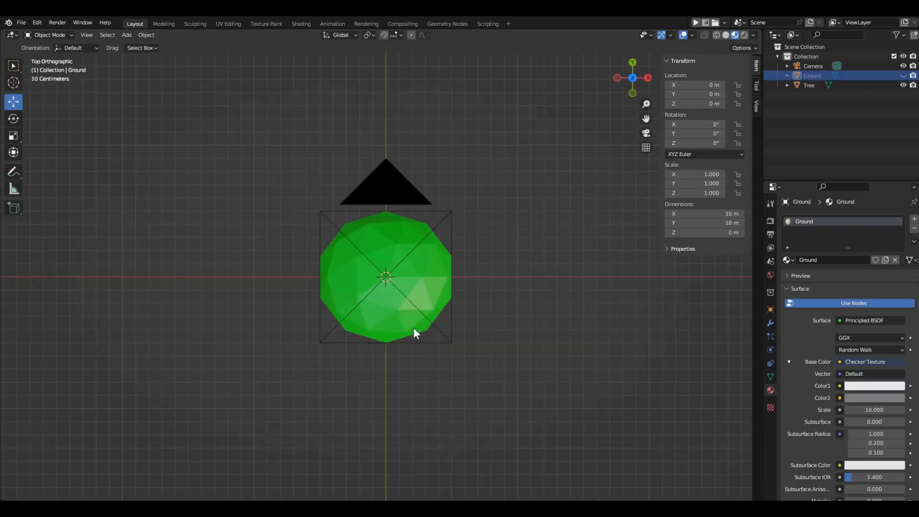
Step: Try moving the Tree sphere sideways in snapped 1 m steps in the top view
click(345, 286)
drag(380, 337, 237, 342)
key(Escape)
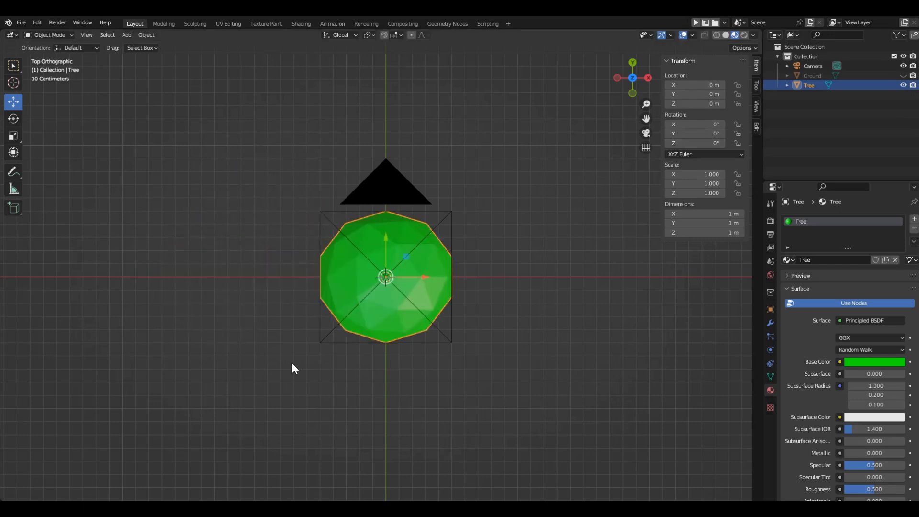
scroll(291, 362, down, 10)
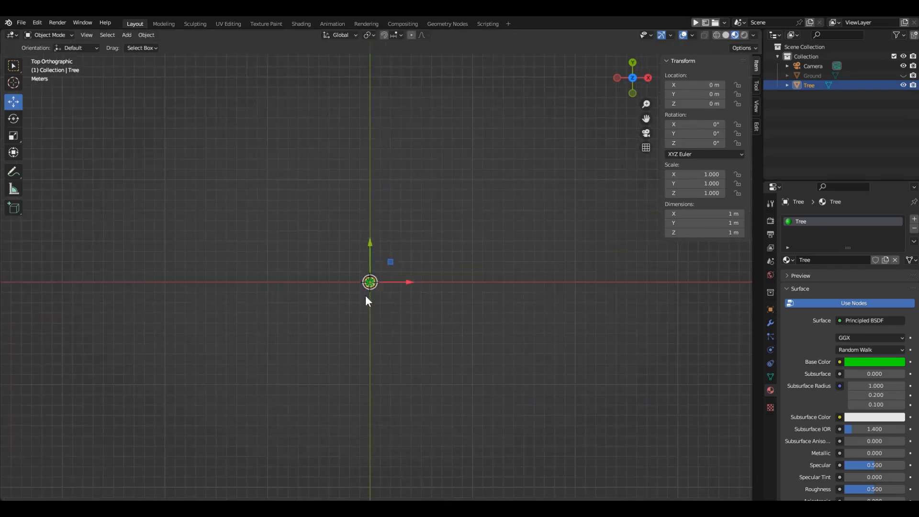
key(g)
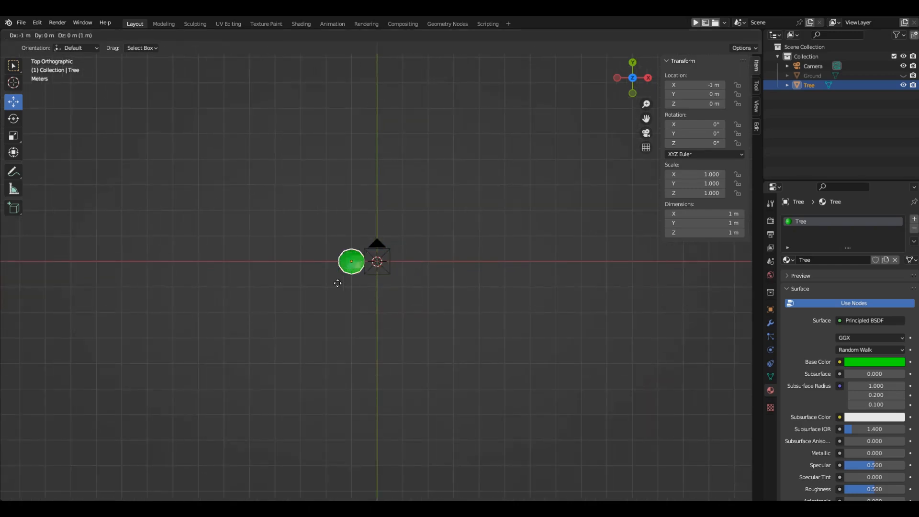
right_click(340, 338)
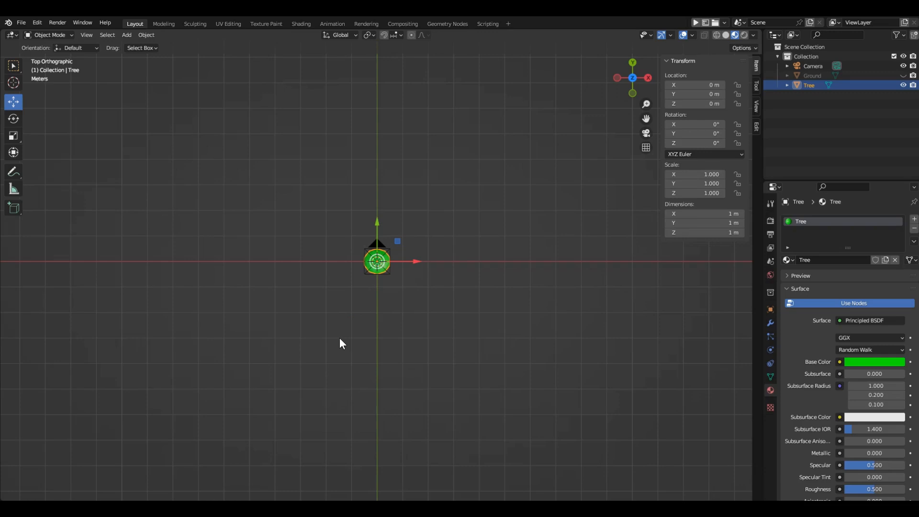
Step: Raise the Tree sphere along Z to 0.5 m so it rests on the ground, and check it in front view
middle_drag(340, 337, 366, 201)
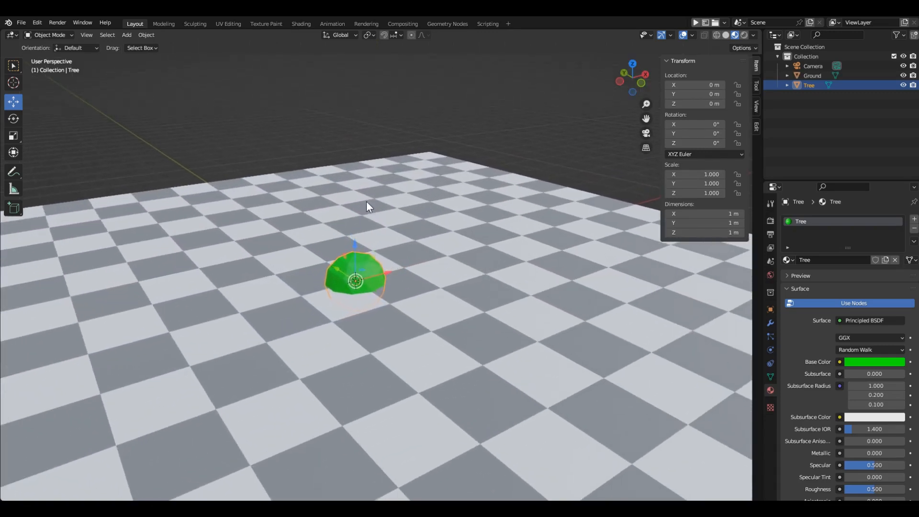
drag(355, 243, 352, 220)
mouse_move(346, 224)
middle_down()
mouse_move(306, 203)
mouse_move(335, 211)
middle_up()
drag(355, 217, 337, 197)
key(KP_1)
scroll(365, 263, up, 5)
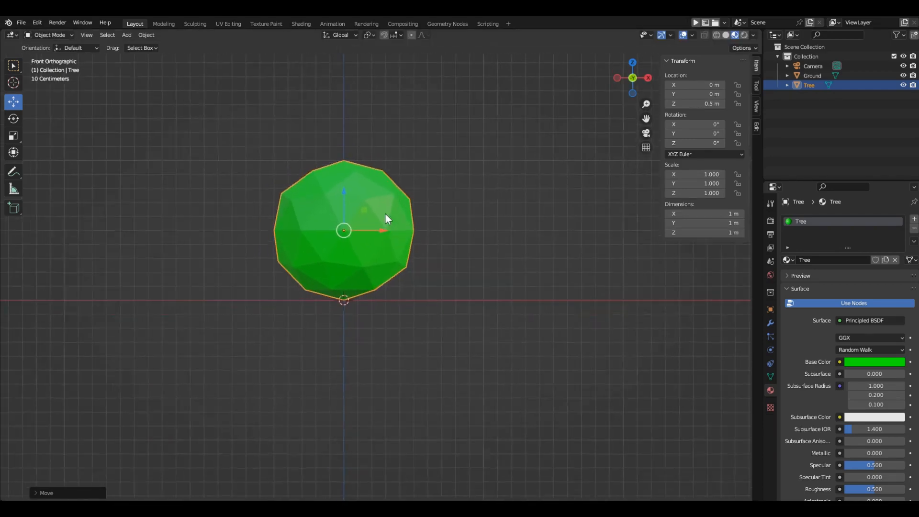
scroll(316, 252, down, 3)
middle_drag(316, 252, 449, 354)
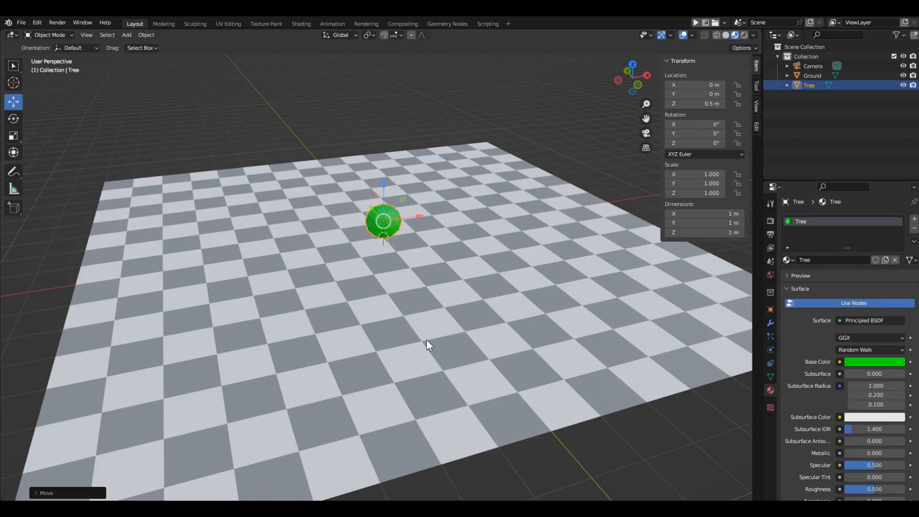
Step: In the top view, move the Tree sphere to the ground's far corner at X -8 m, Y 7 m
key(KP_7)
scroll(377, 289, down, 3)
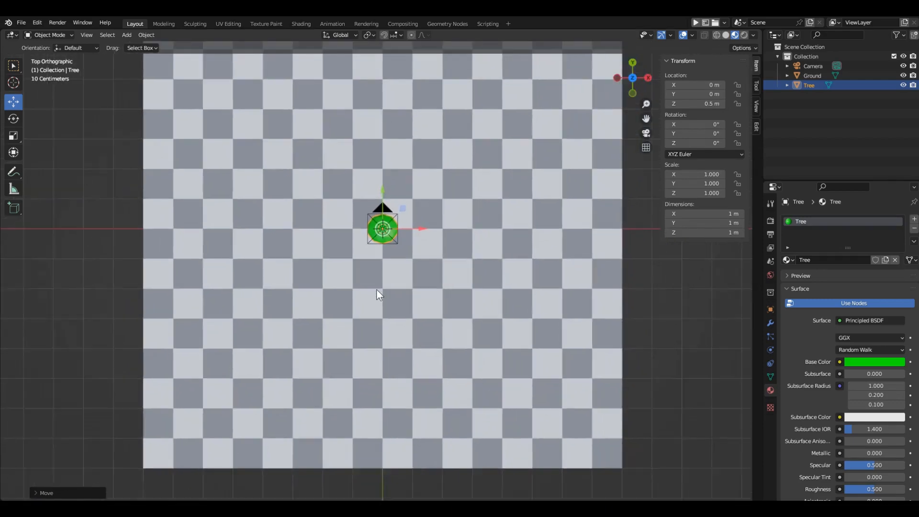
mouse_move(374, 299)
shift+middle_down()
mouse_move(362, 340)
mouse_move(369, 286)
shift+middle_up()
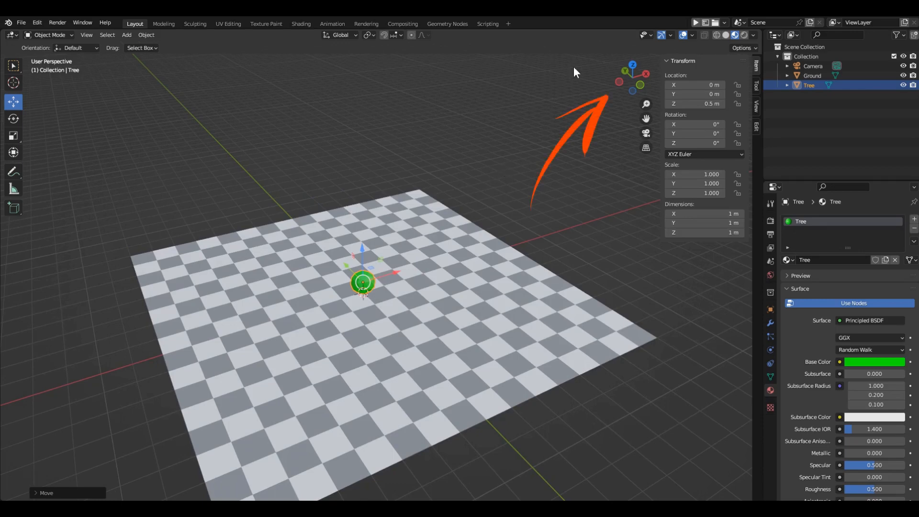
click(633, 64)
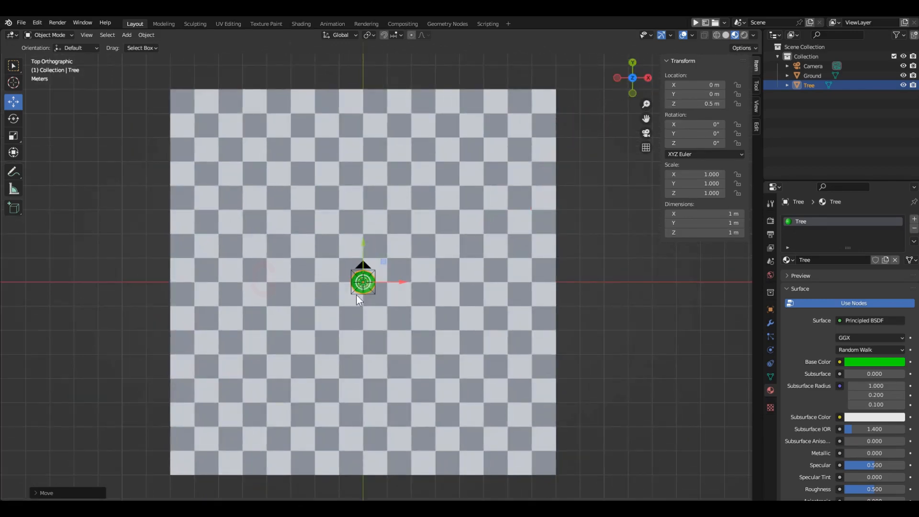
key(g)
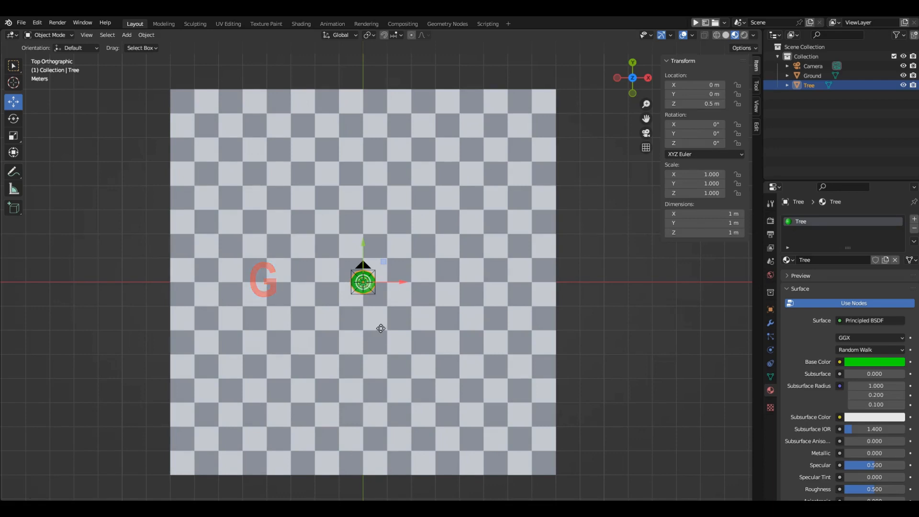
click(169, 98)
Step: Move the Tree sphere by 0.5 m in X and Y to center it on the corner square at X -7.5 m, Y 7.5 m
scroll(156, 82, up, 2)
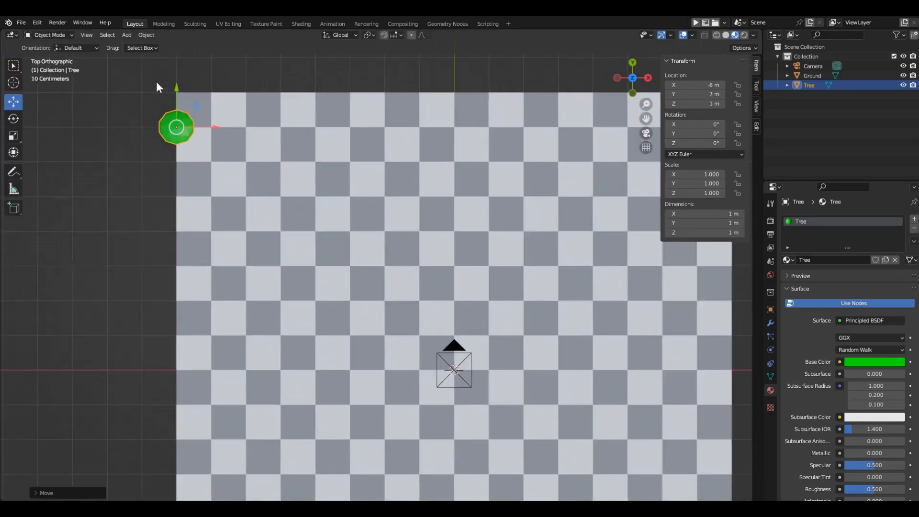
scroll(158, 85, up, 5)
key(g)
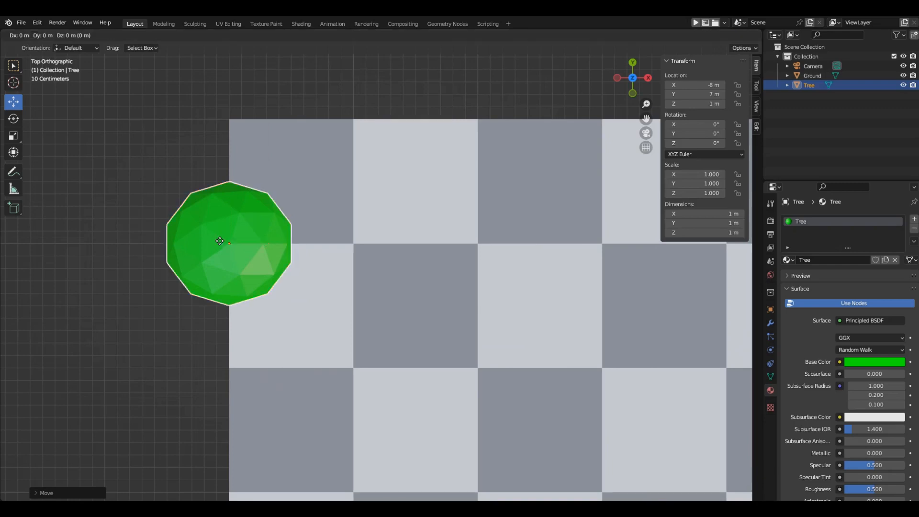
key(ctrl)
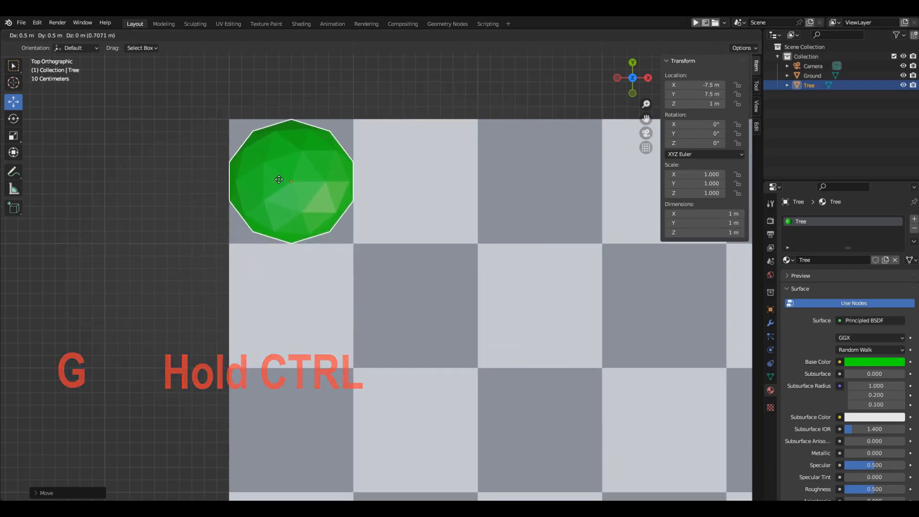
click(278, 179)
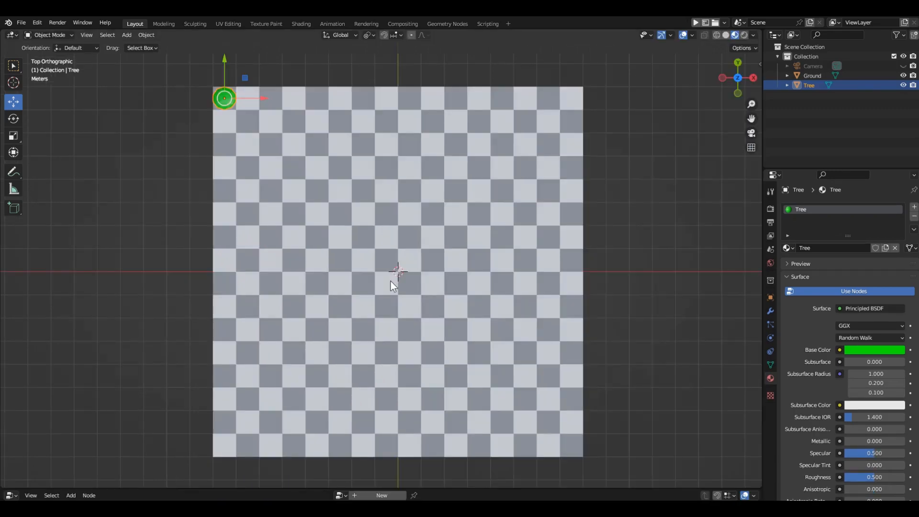
Step: Add a Basis shape key and a second shape key, Key 1, to the Tree sphere
middle_drag(351, 306, 414, 233)
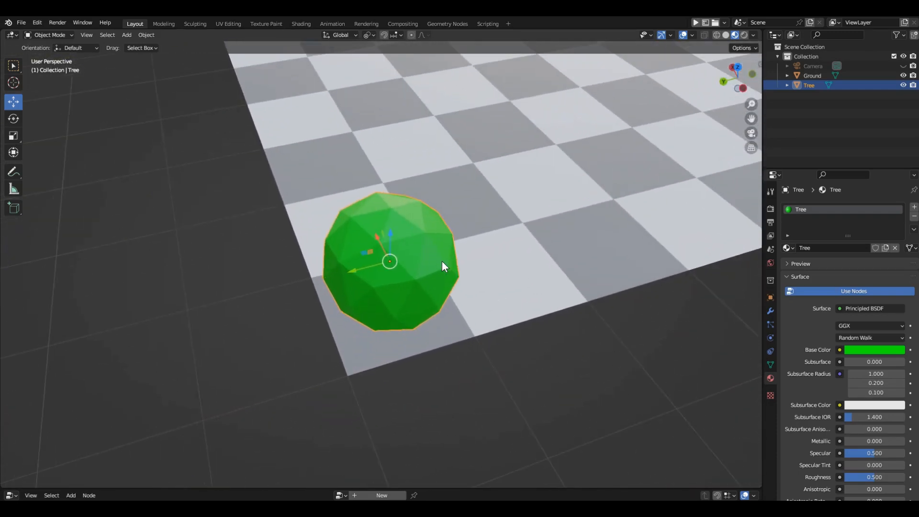
mouse_move(463, 283)
middle_down()
mouse_move(464, 271)
mouse_move(415, 262)
mouse_move(462, 276)
middle_up()
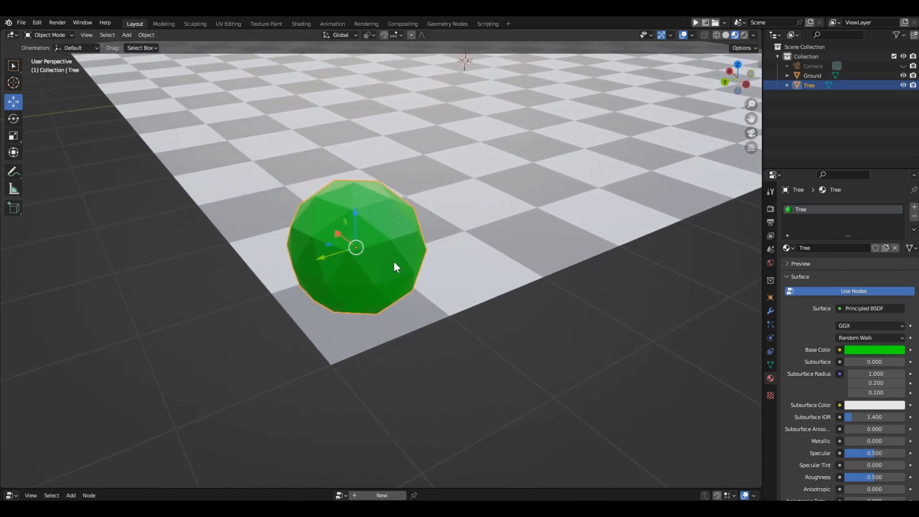
click(769, 365)
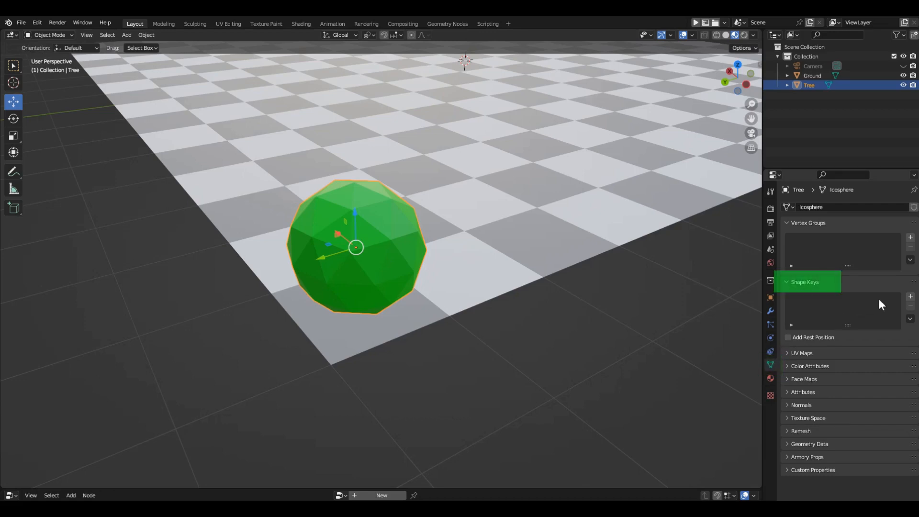
click(911, 298)
click(910, 298)
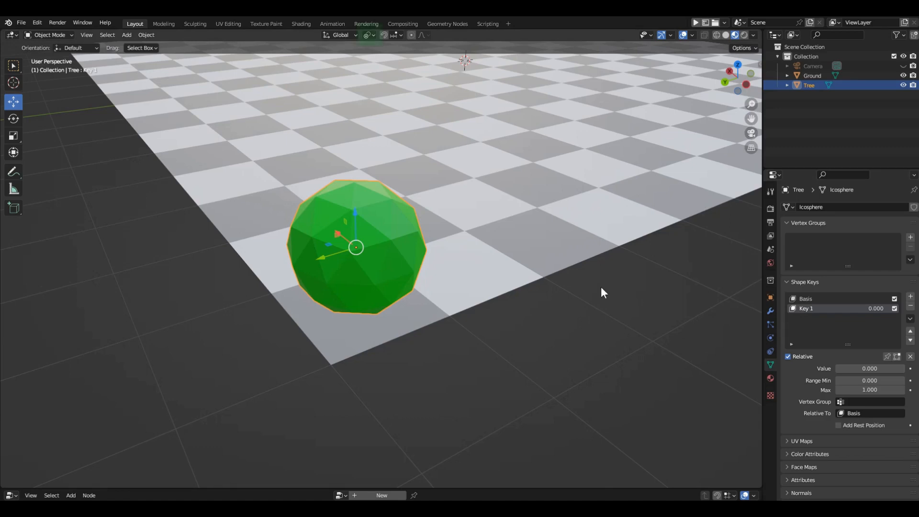
Step: Open the Tree mesh for editing on Key 1 and set the transform pivot point to Active Element
key(Tab)
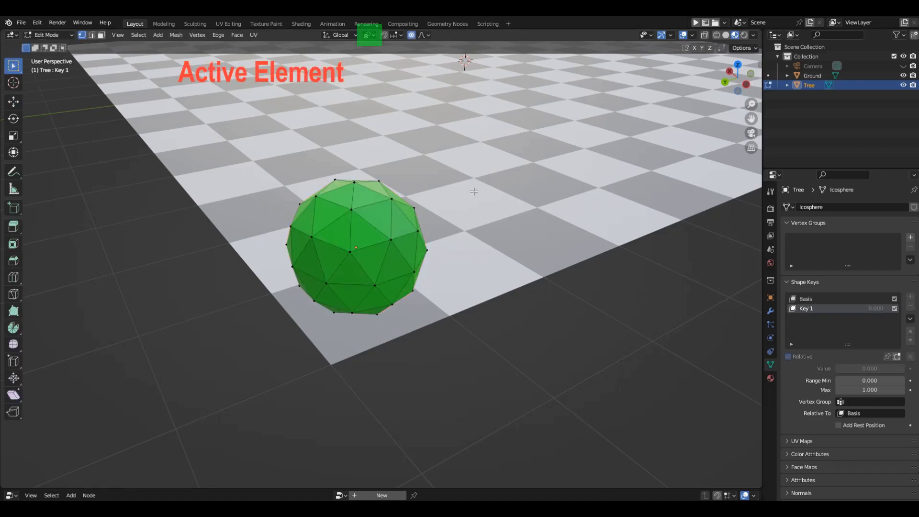
click(370, 34)
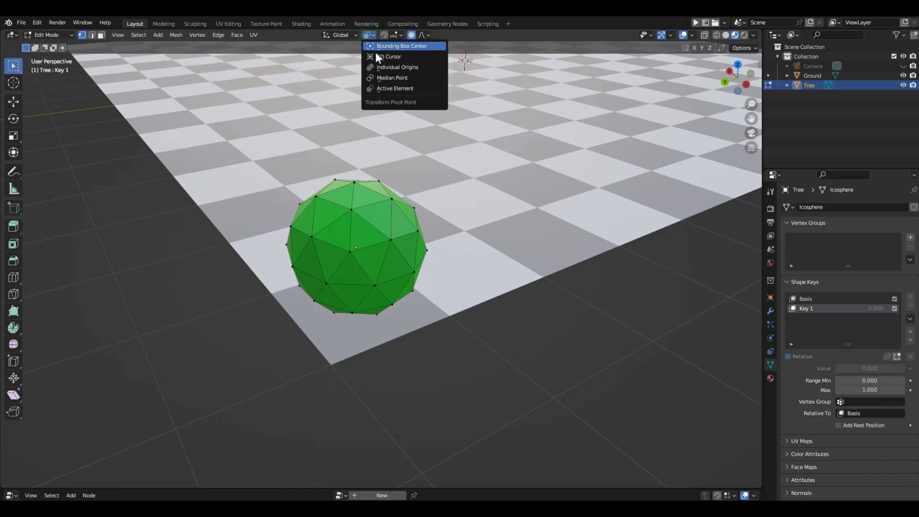
click(420, 88)
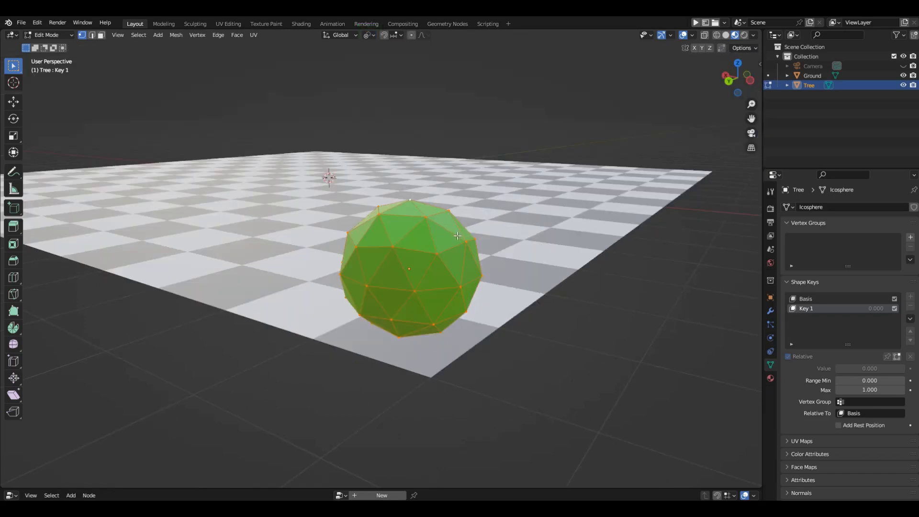
Step: Try rotating the whole Tree mesh around its top vertex and around a lower vertex as the active element
middle_drag(458, 236, 489, 259)
key(r)
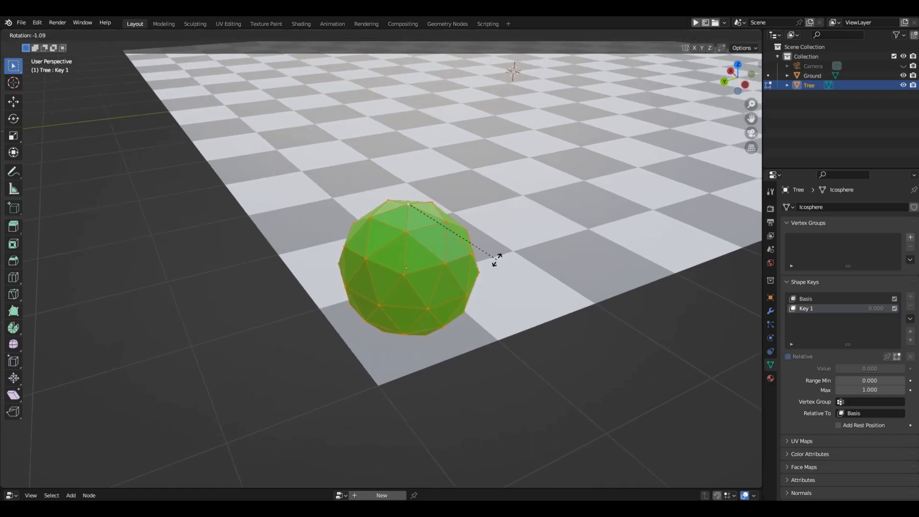
key(r)
right_click(446, 272)
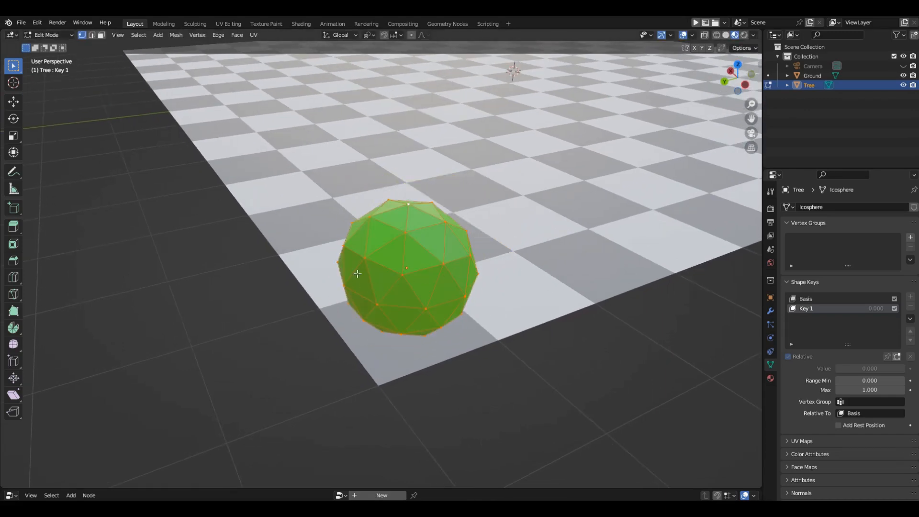
middle_drag(353, 298, 391, 328)
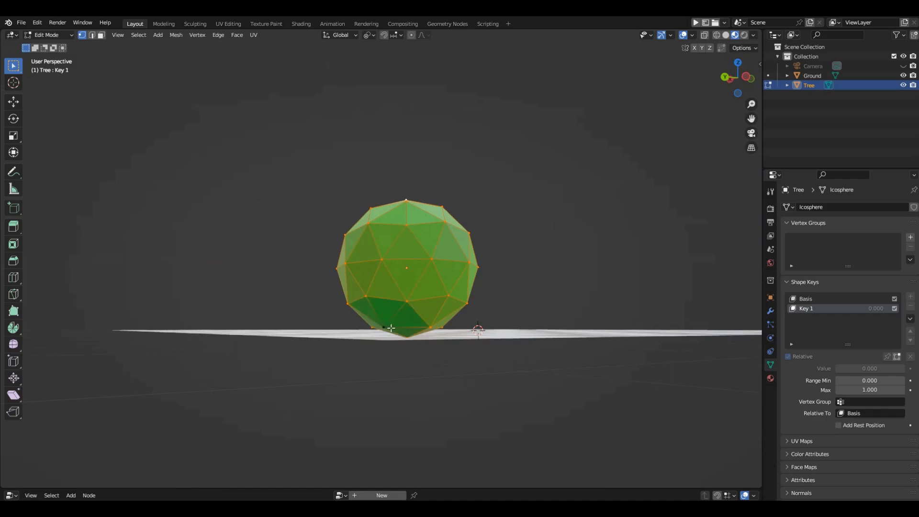
key(r)
key(r)
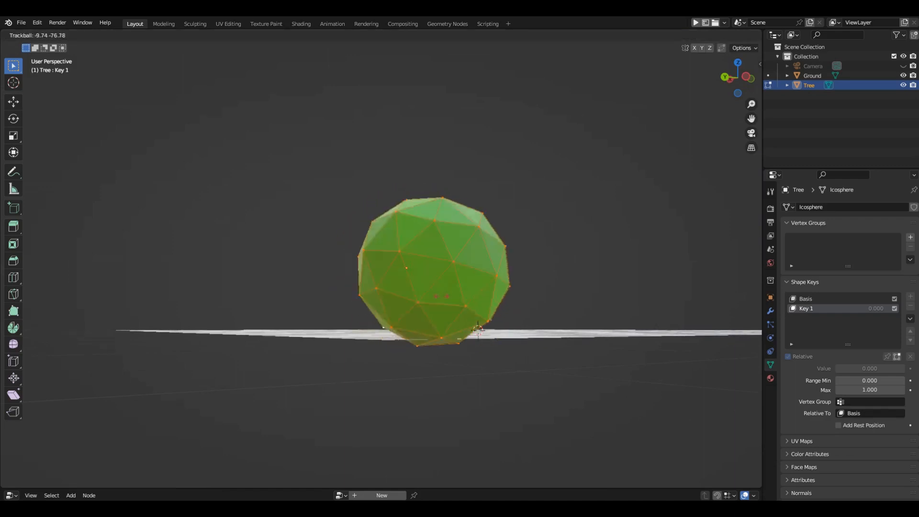
right_click(486, 341)
Step: With proportional editing on, squash the Tree mesh from its bottom vertex along Z by about 0.375, using proportional size 1.77
shift+middle_drag(478, 330, 459, 329)
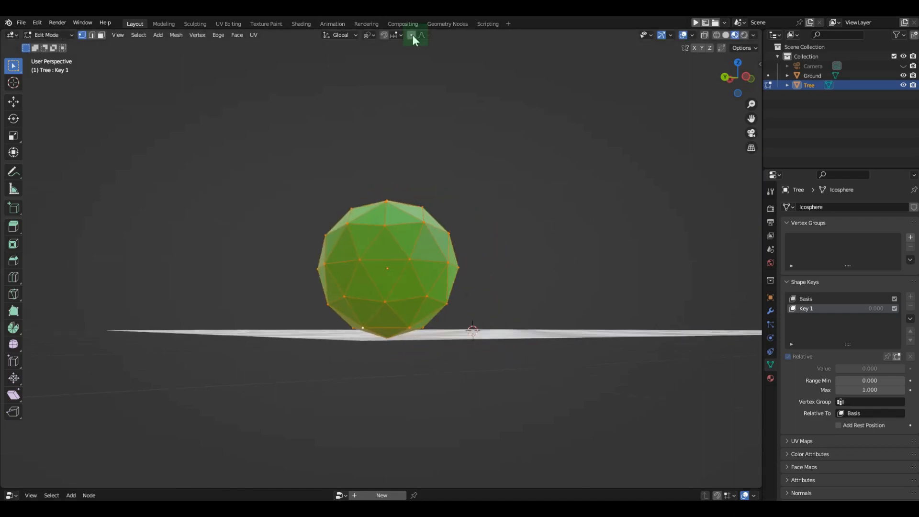
click(411, 35)
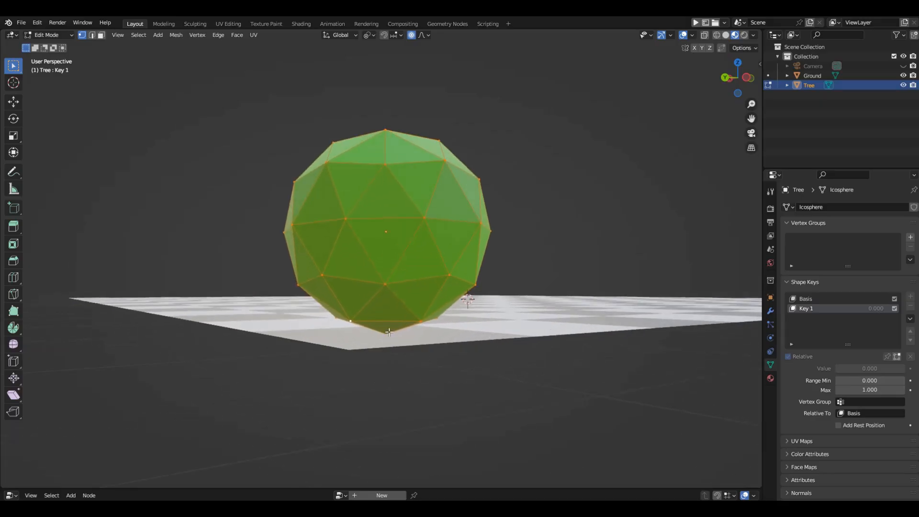
key(alt+a)
middle_drag(418, 361, 416, 265)
scroll(416, 264, down, 3)
middle_drag(536, 228, 515, 247)
key(s)
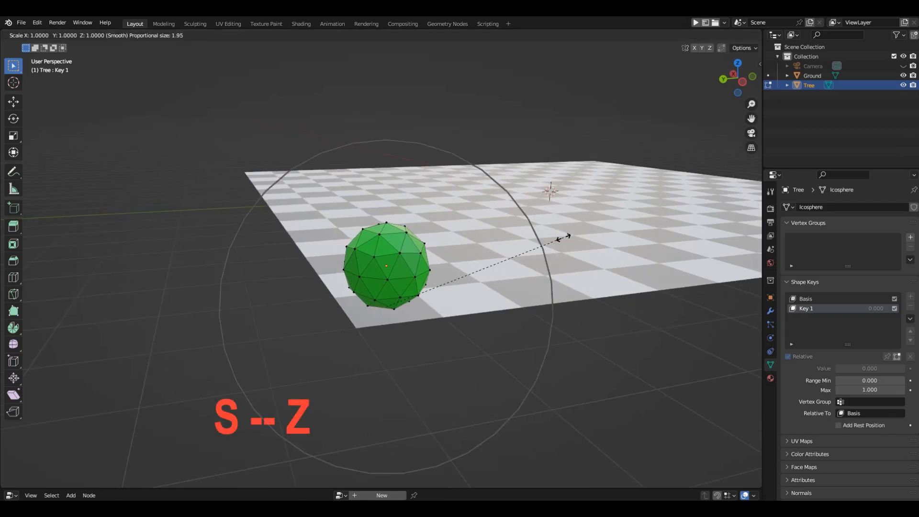
key(z)
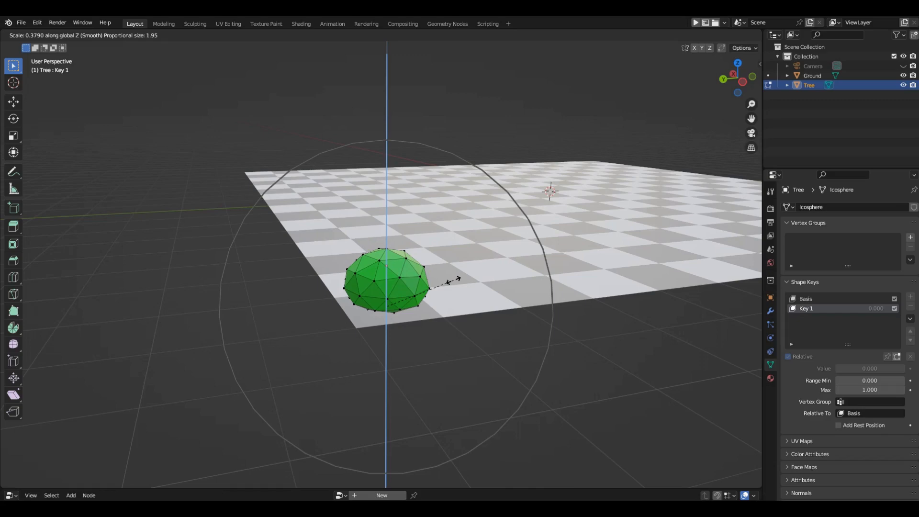
scroll(453, 281, down, 5)
scroll(453, 281, up, 10)
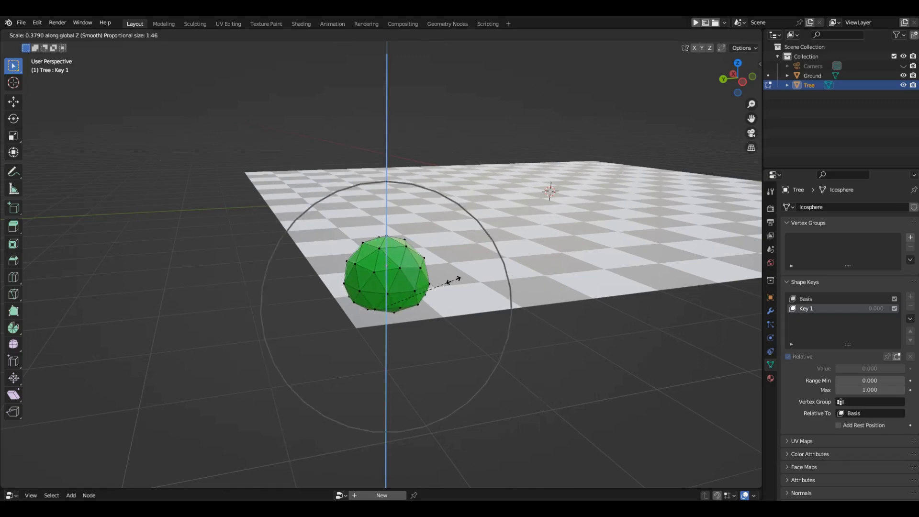
scroll(452, 282, down, 4)
scroll(453, 281, down, 1)
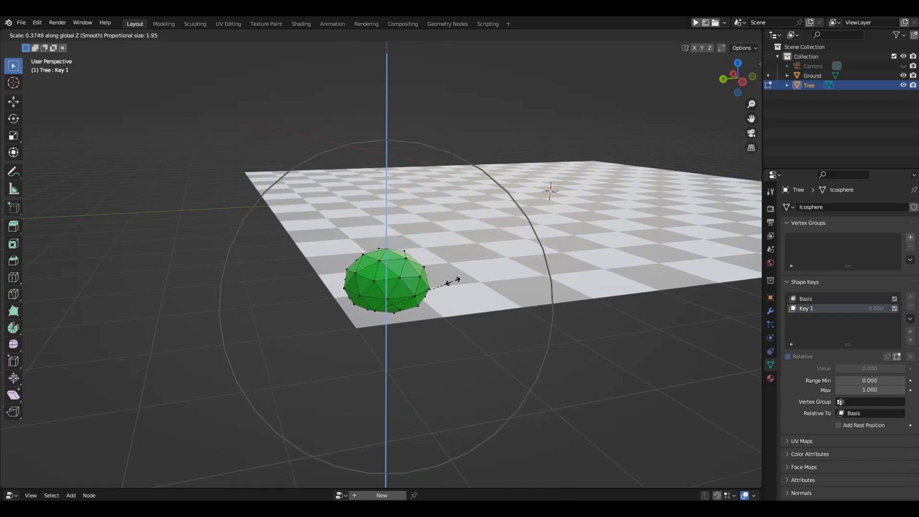
scroll(453, 280, up, 1)
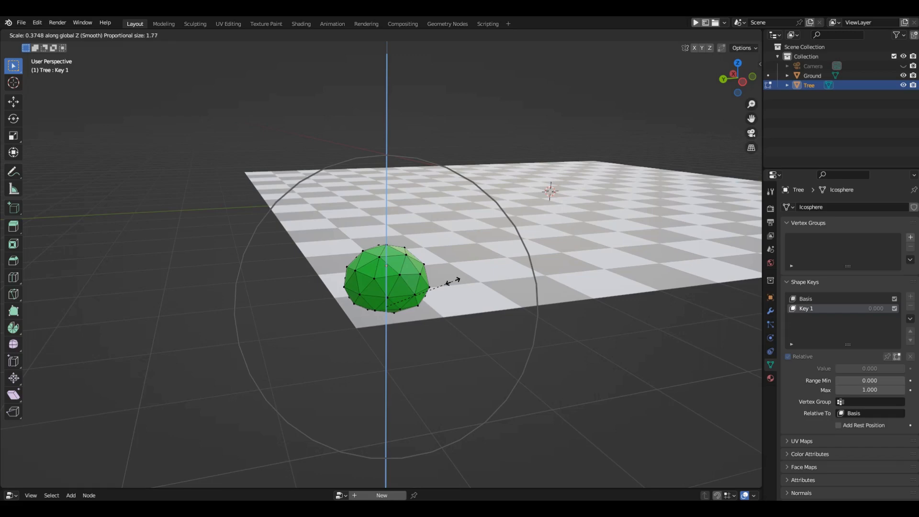
click(453, 281)
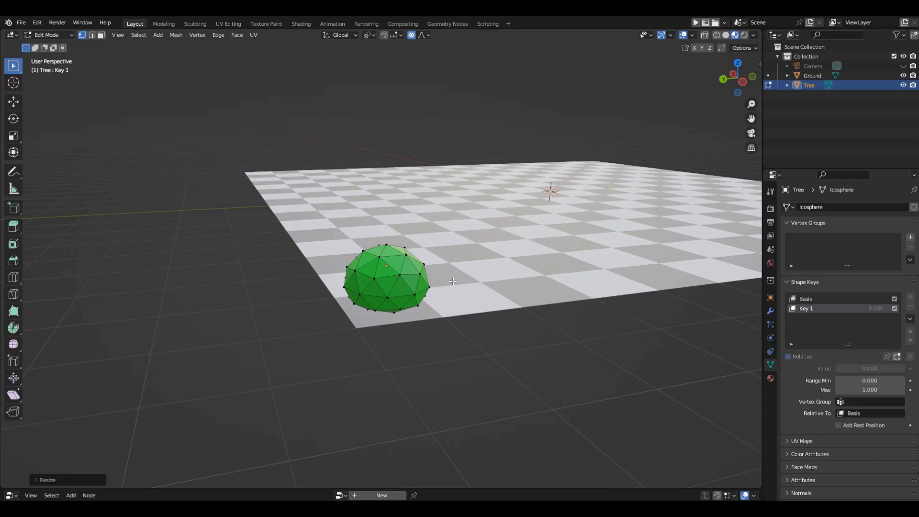
Step: Return to Object Mode and raise the value of Key 1 to preview the squash on the Tree
key(Tab)
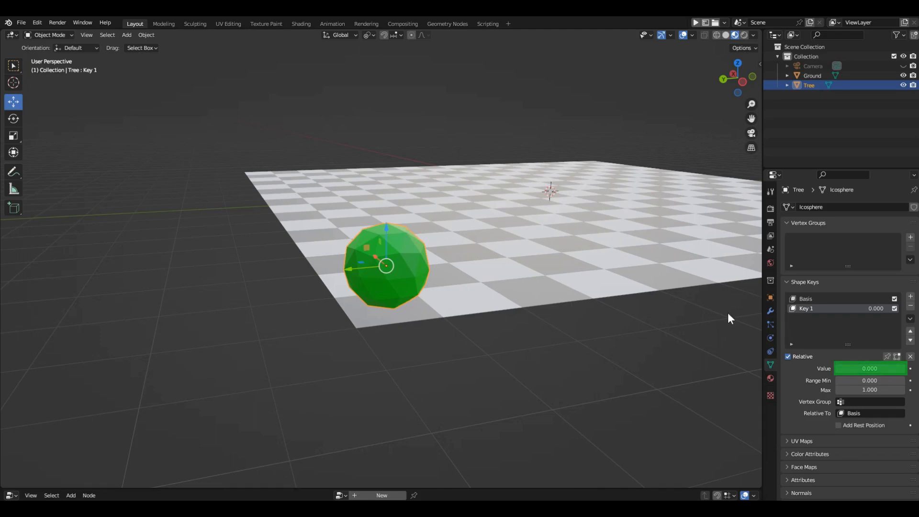
drag(854, 369, 905, 368)
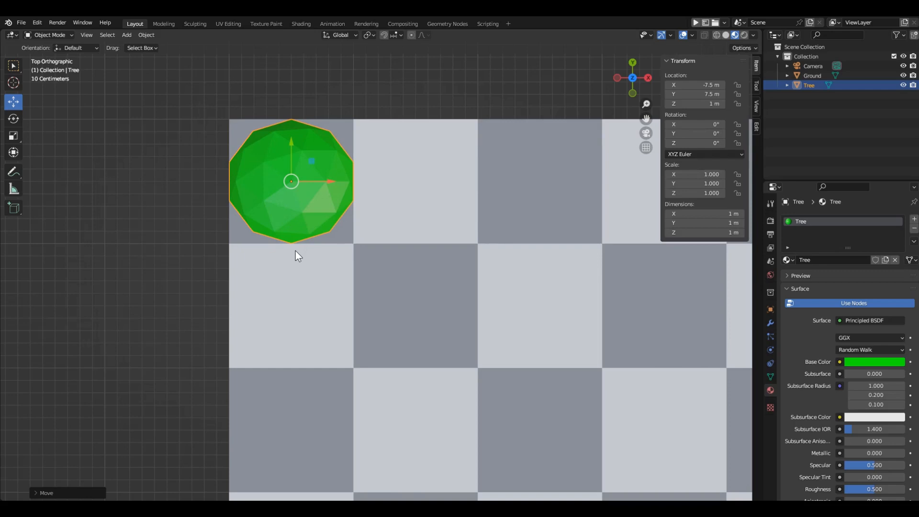
Step: Try a linked duplicate of the Tree on the adjacent square at X -6.5 m and repeat the duplication along the row
key(alt+d)
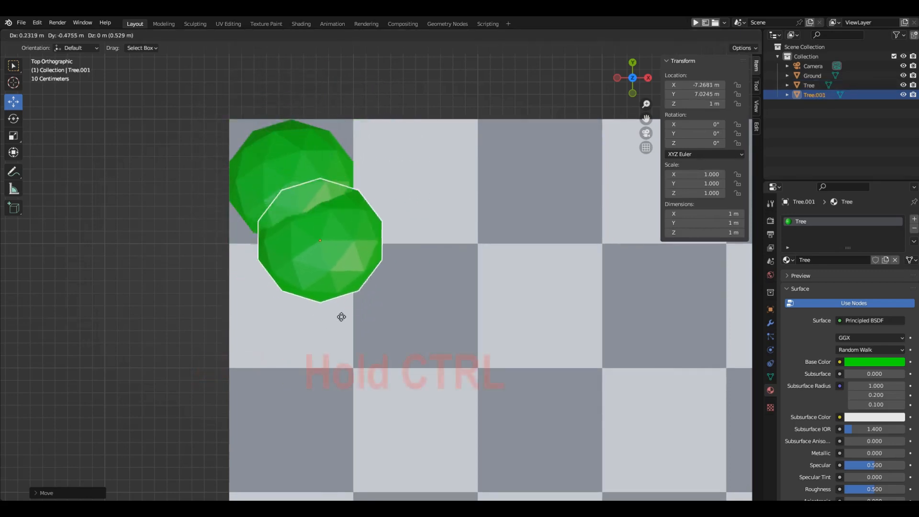
click(425, 259)
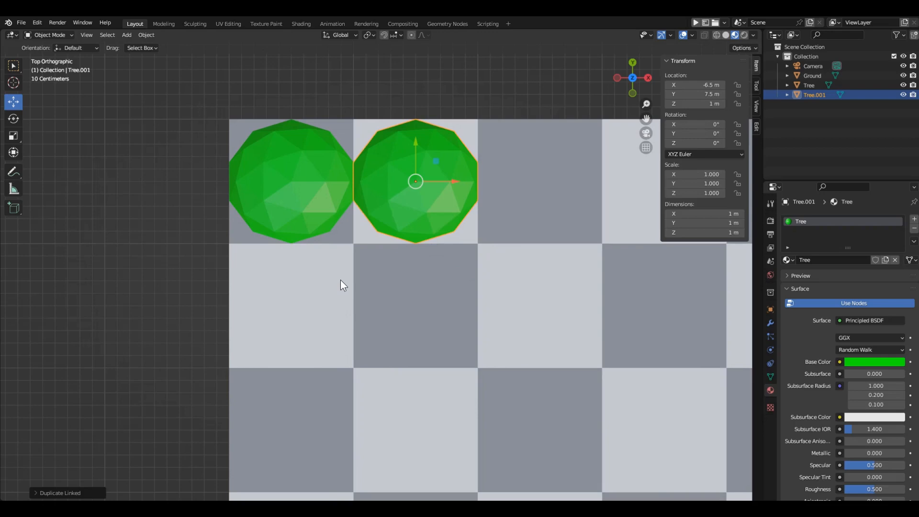
scroll(136, 337, down, 5)
key(shift+r)
key(shift+r)
key(shift+r)
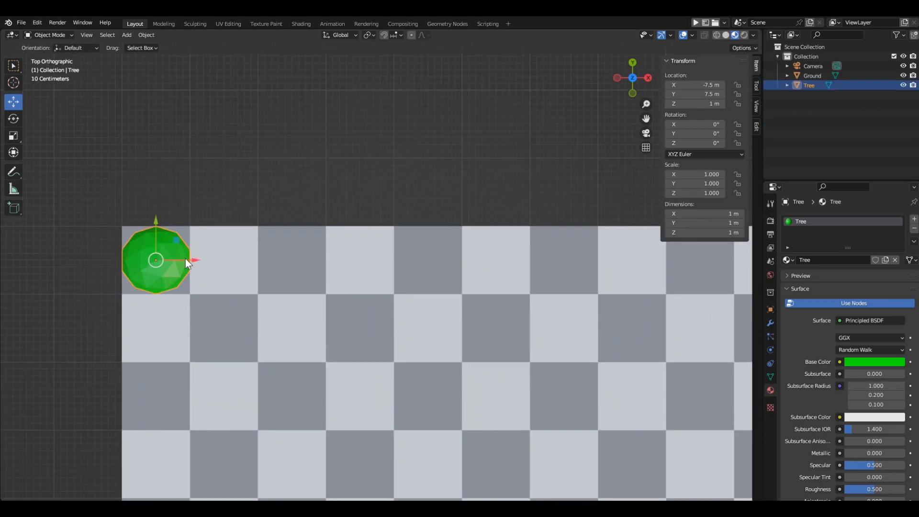
Step: Make an independent duplicate of the Tree and move it onto the adjacent square at X -6.5 m, Y 7.5 m
scroll(186, 258, up, 4)
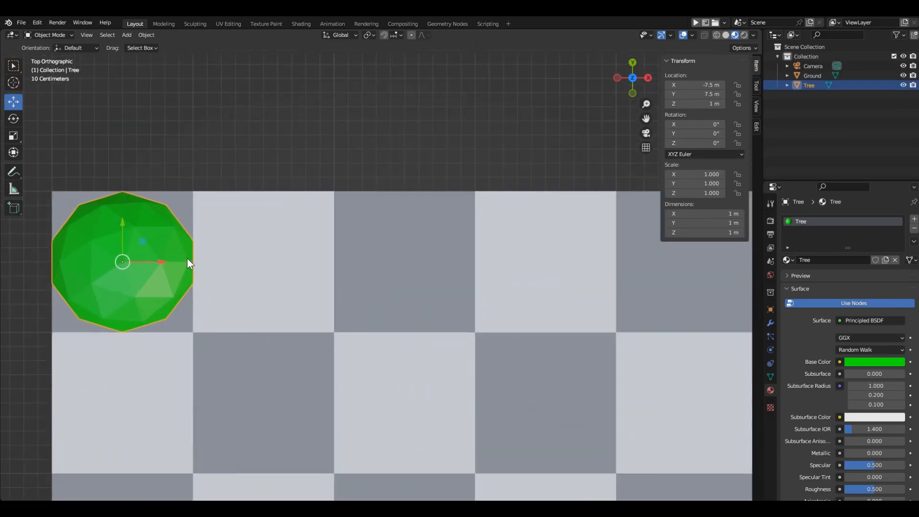
key(shift+d)
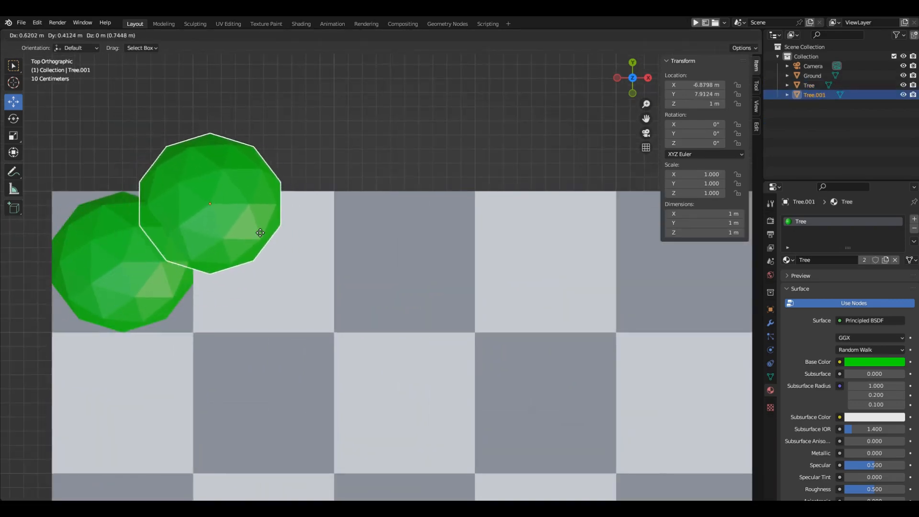
click(252, 223)
key(g)
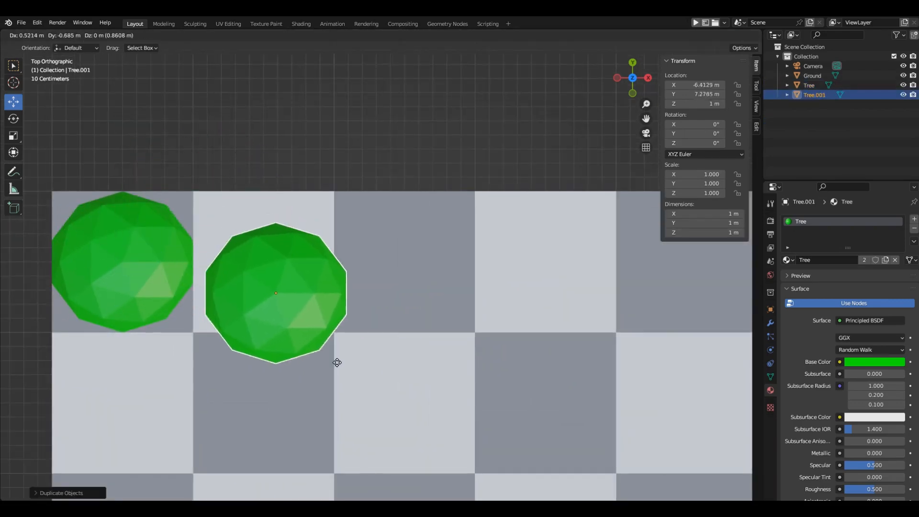
click(321, 338)
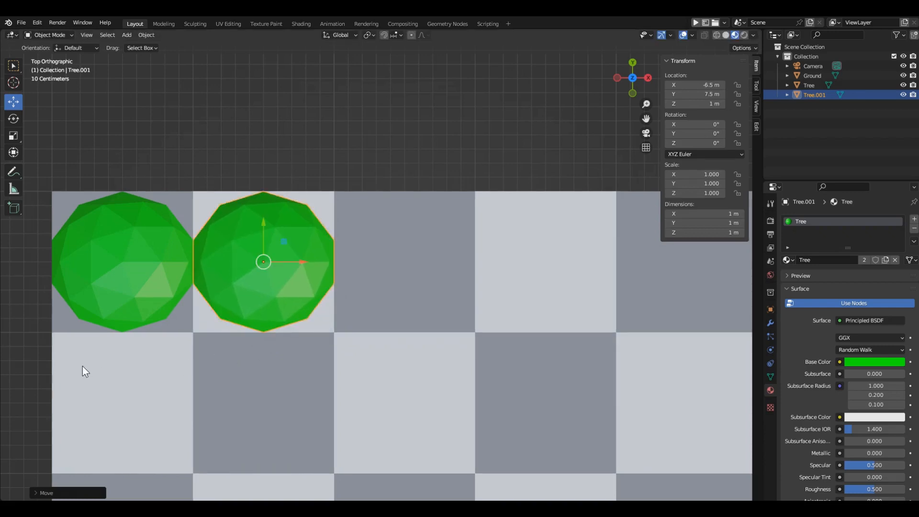
Step: Try repeating the last action several times on the independent Tree duplicate
scroll(82, 366, down, 4)
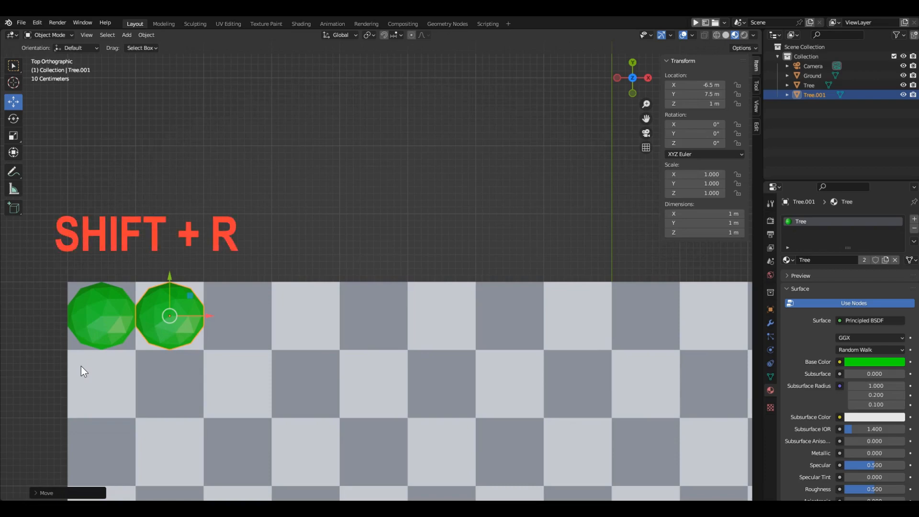
key(shift+r)
key(shift+r)
key(shift+r)
key(shift+r)
key(shift+r)
key(shift+r)
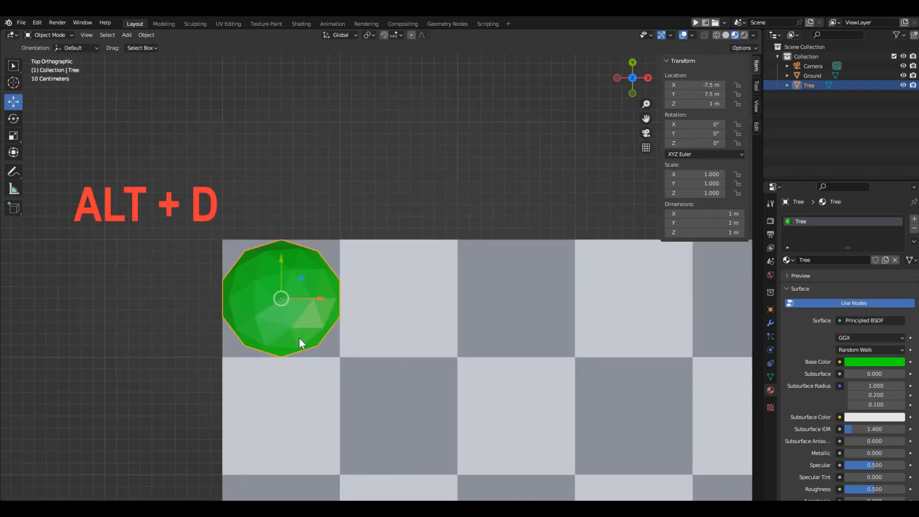
Step: Create a linked duplicate of the Tree snapped 1 m along X, at X -6.5 m, Y 7.5 m
key(alt+d)
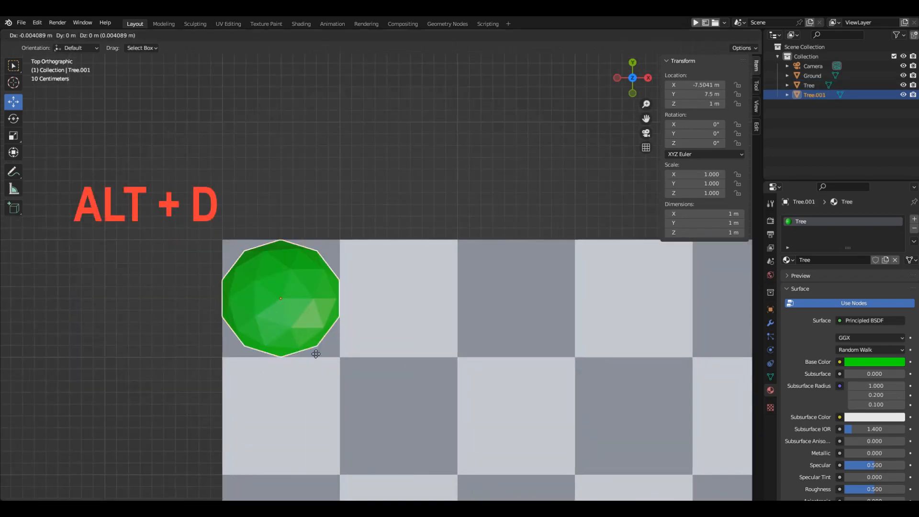
key(ctrl)
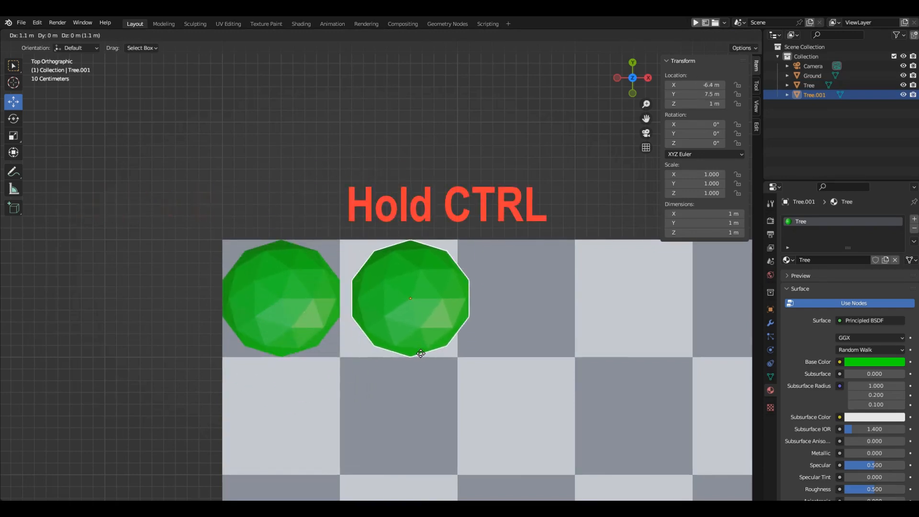
click(417, 352)
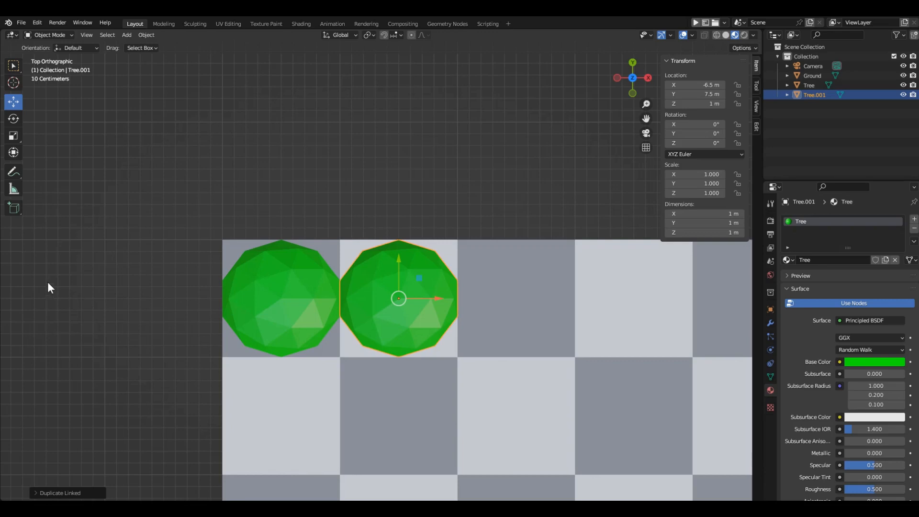
Step: Repeat the linked Tree duplication along the ground's upper row up to X 6.5 m, leaving the last corner square empty
scroll(47, 281, down, 6)
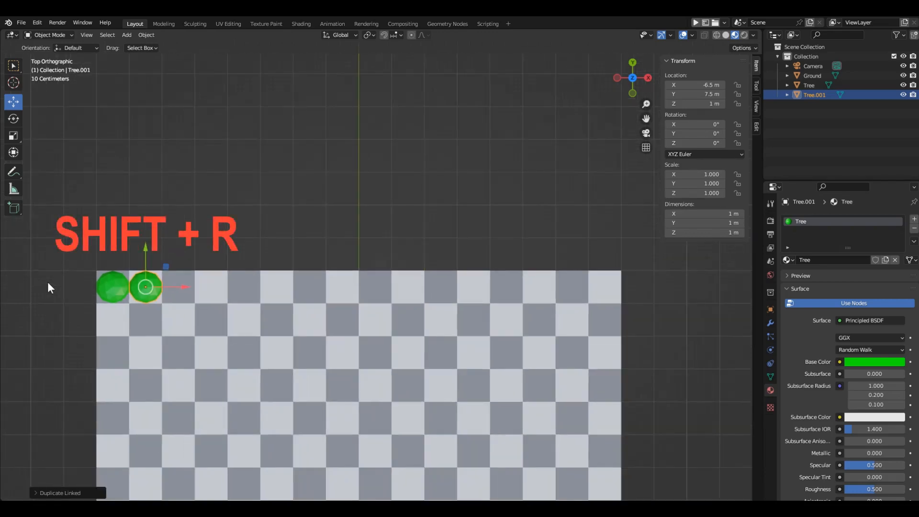
key(shift+r)
key(shift+r)
key(shift+r)
key(shift+r)
key(shift+r)
key(shift+r)
key(shift+r)
key(shift+r)
key(shift+r)
key(shift+r)
key(shift+r)
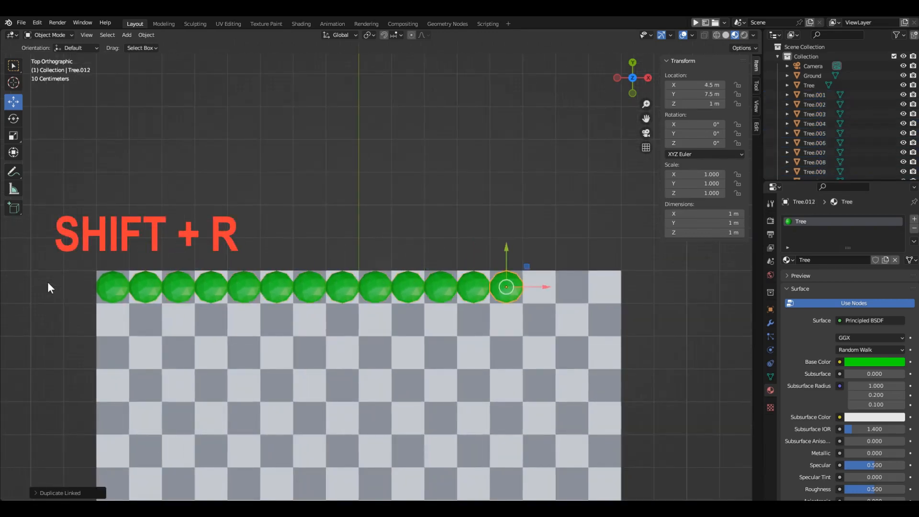
key(shift+r)
key(shift+r)
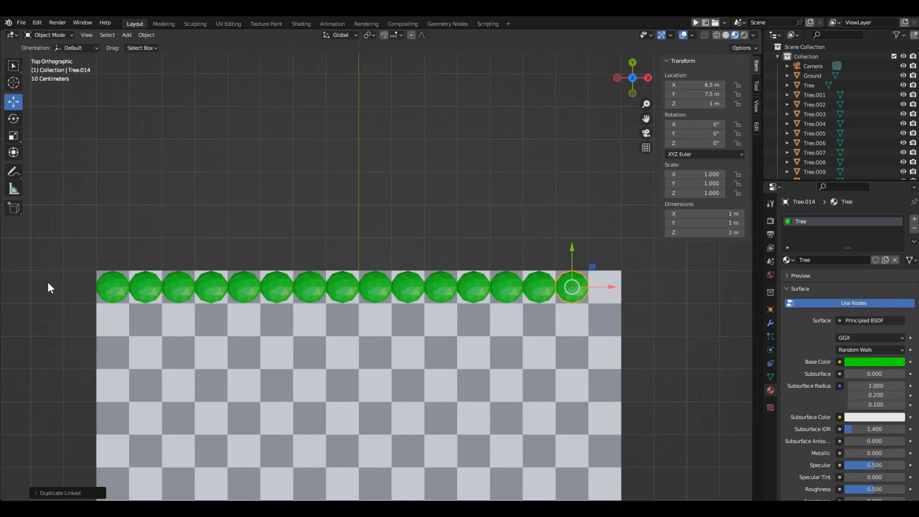
Step: Try rotating the whole row of trees about its own centre
drag(23, 225, 654, 311)
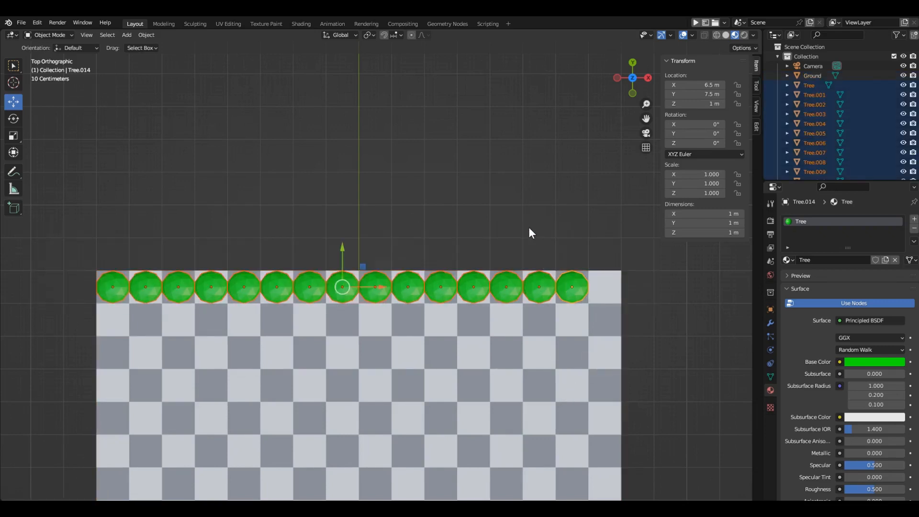
key(r)
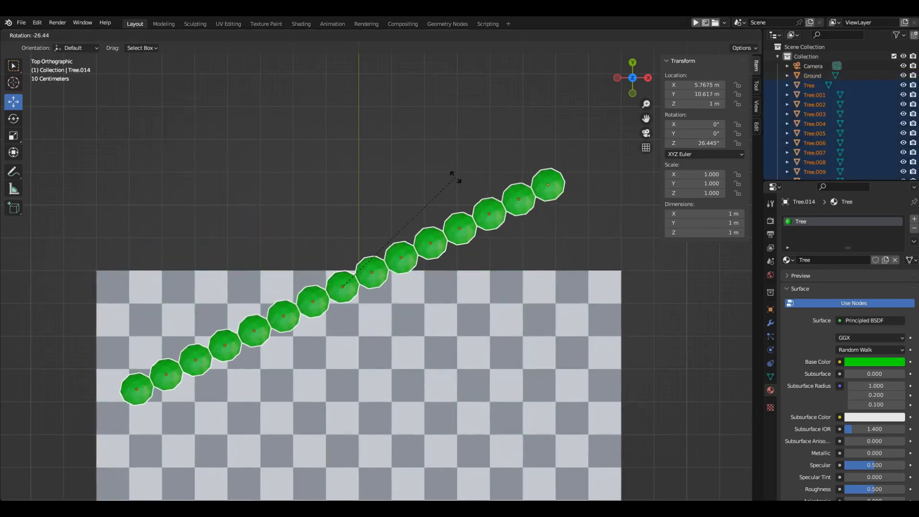
key(Escape)
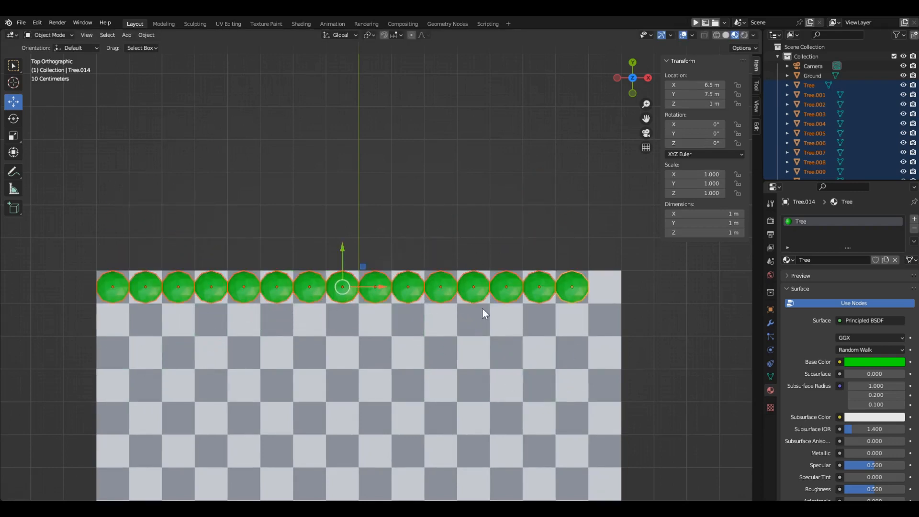
Step: Hide the sidebar, set the transform pivot point to 3D Cursor and test rotating the tree row about it
scroll(403, 160, down, 4)
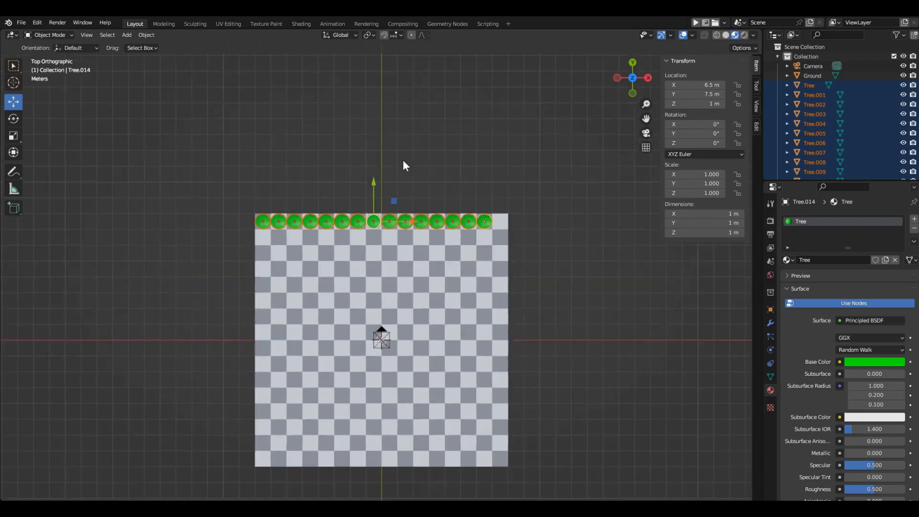
scroll(398, 306, up, 1)
scroll(401, 282, up, 2)
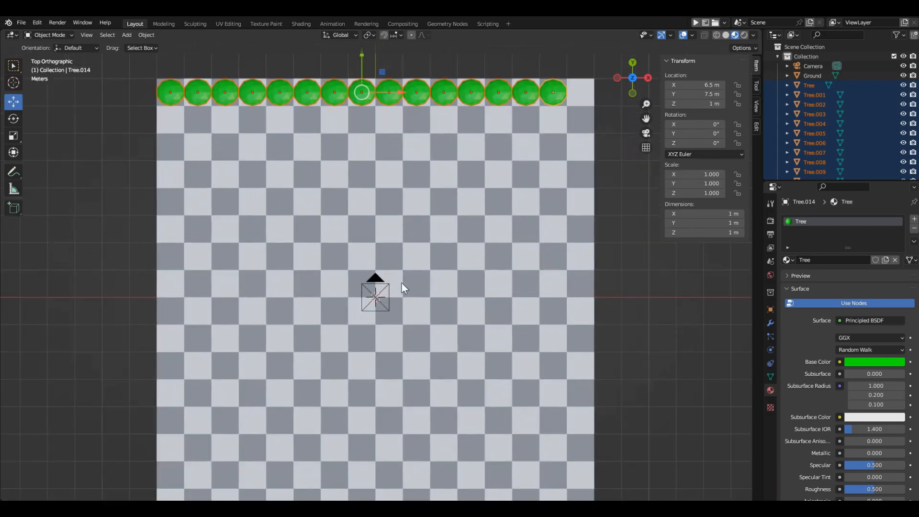
key(n)
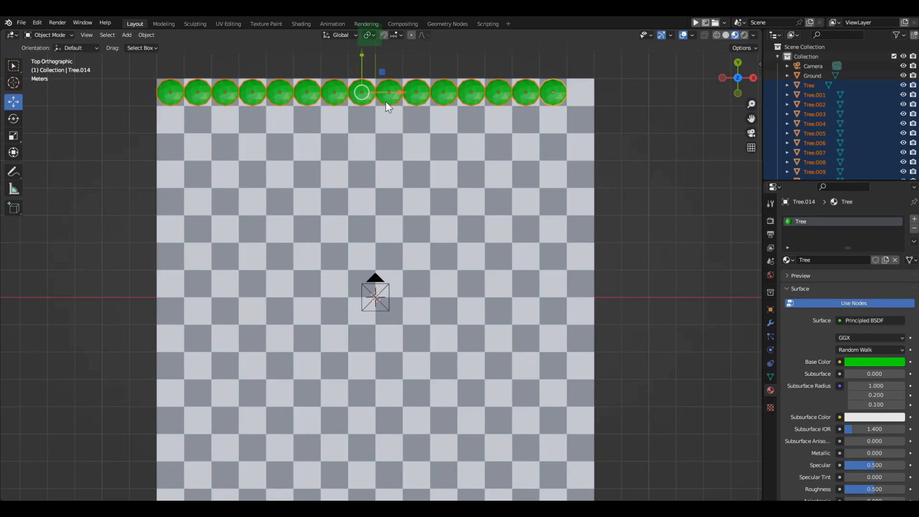
click(371, 36)
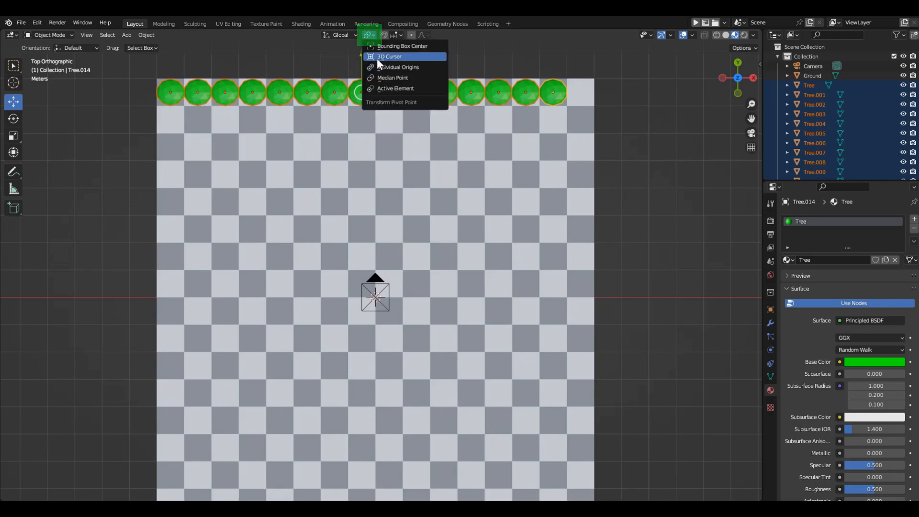
click(377, 57)
key(r)
right_click(298, 260)
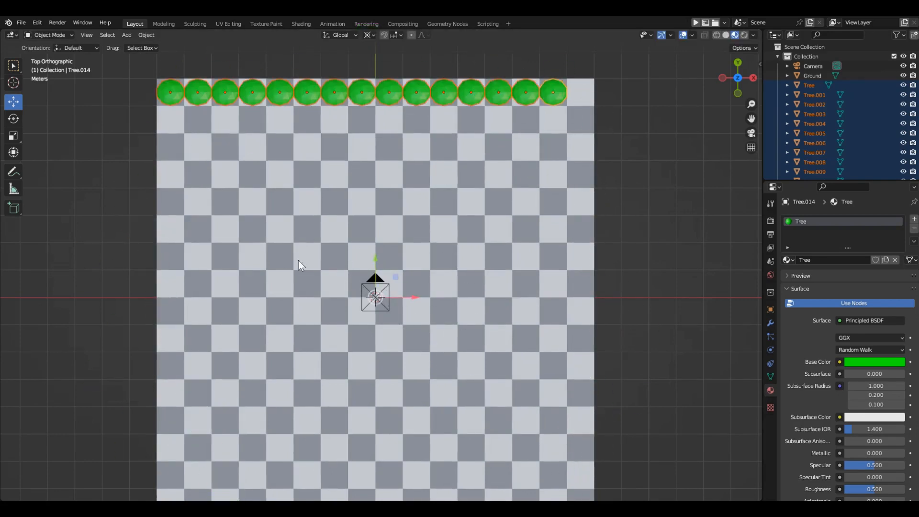
Step: Select all trees in the row with the Ground excluded from the selection, and test their rotation about the 3D cursor
scroll(133, 125, down, 2)
click(133, 125)
shift+middle_drag(139, 115, 181, 123)
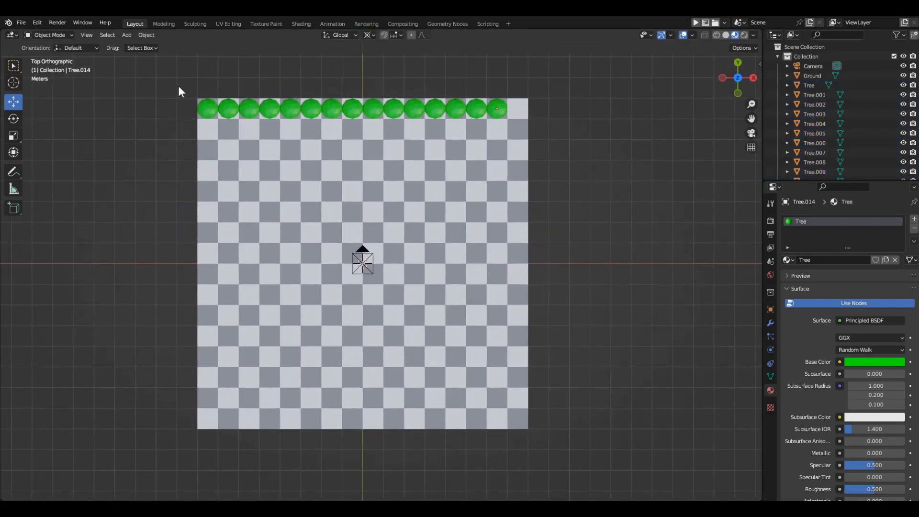
drag(177, 86, 526, 130)
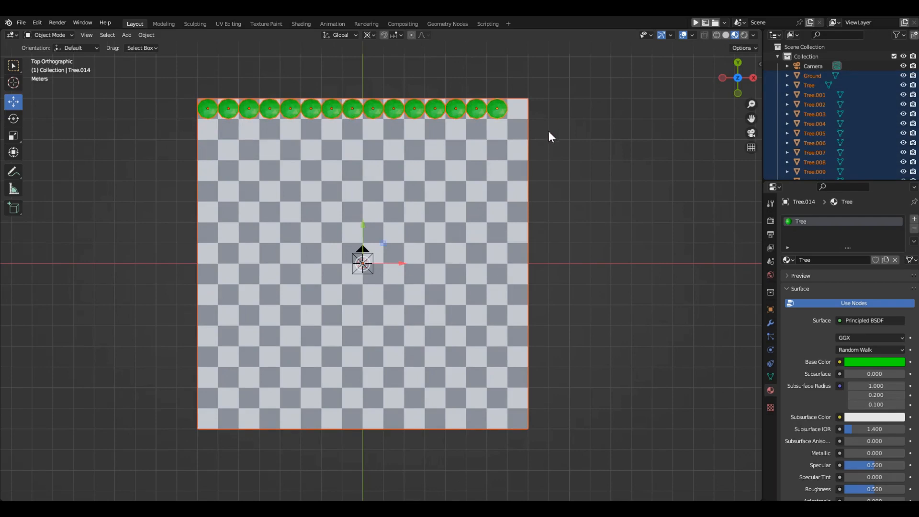
ctrl+drag(521, 171, 510, 183)
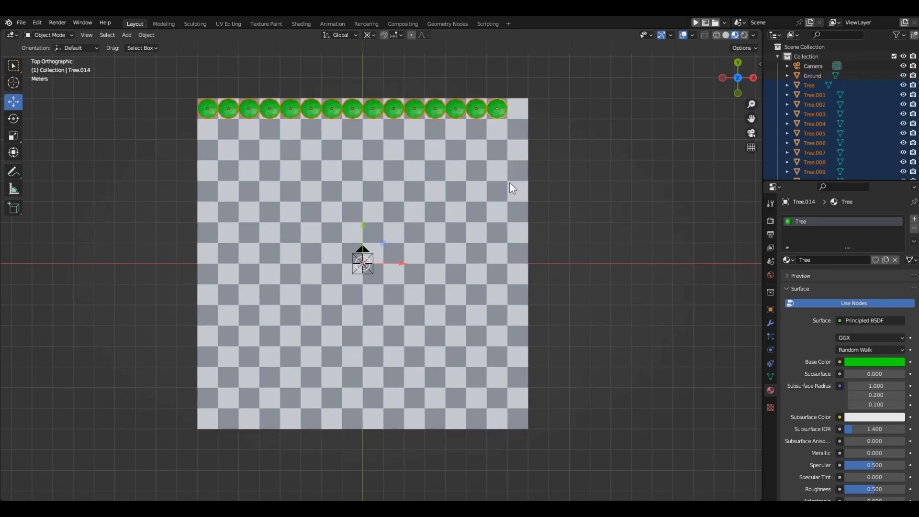
shift+click(510, 183)
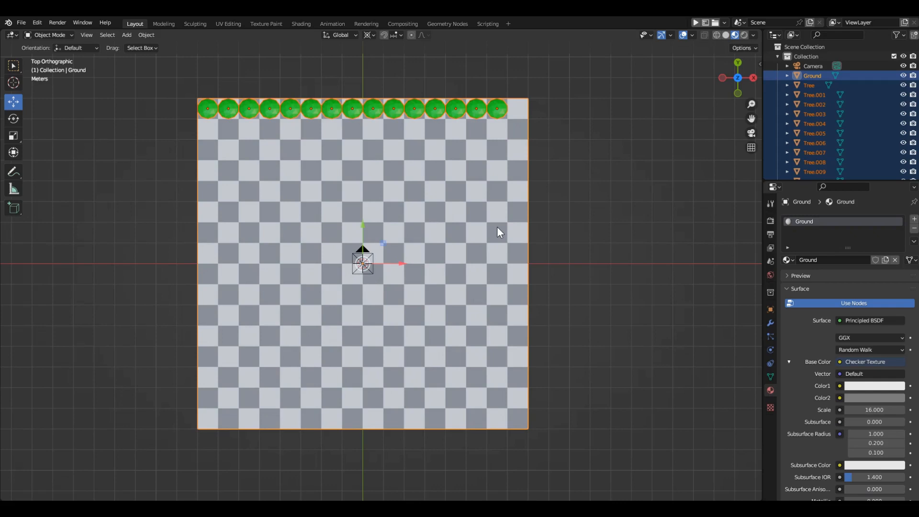
shift+click(505, 215)
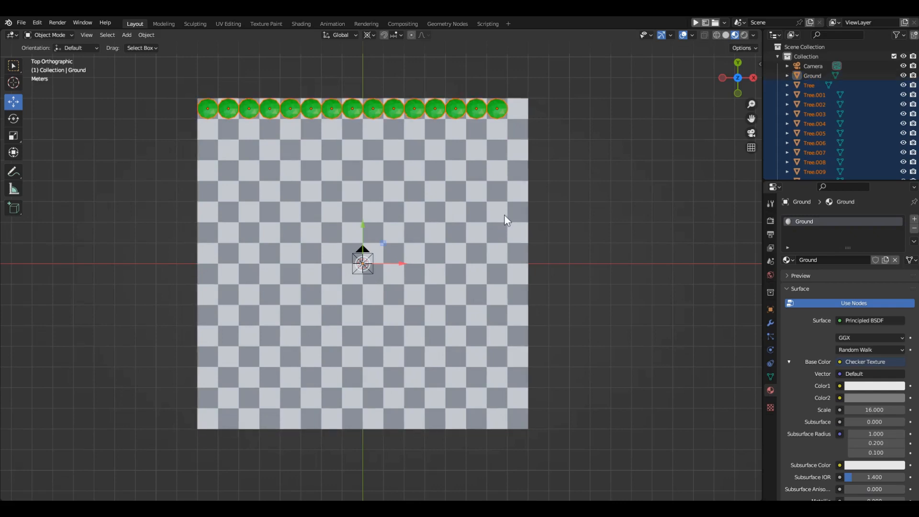
key(r)
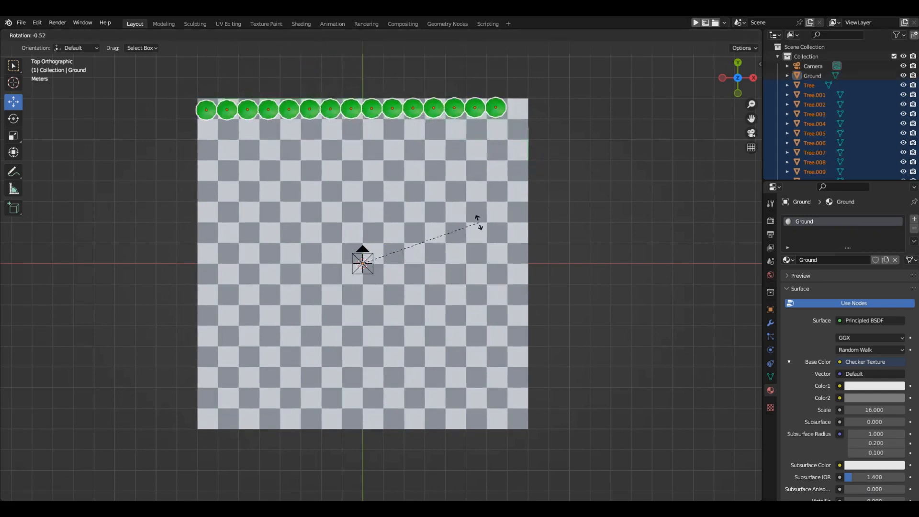
right_click(463, 201)
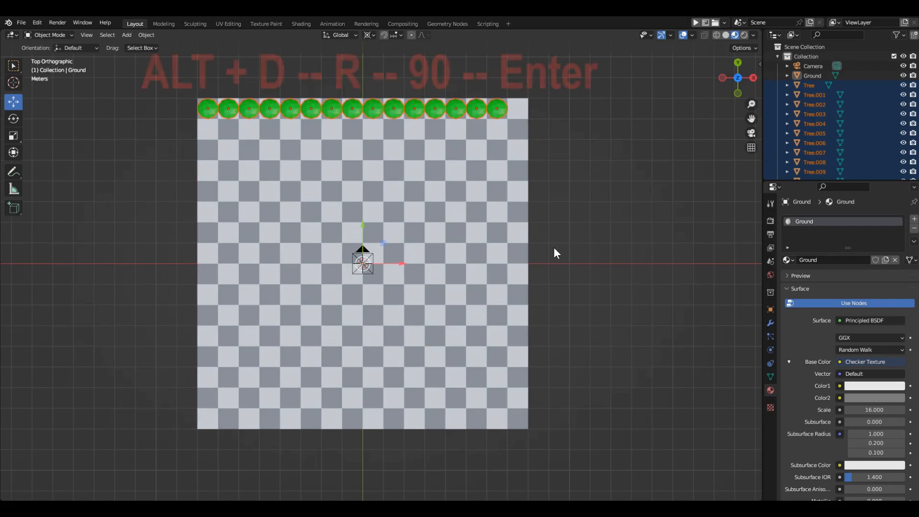
Step: Make a linked duplicate of the tree row rotated 90° about the 3D cursor and repeat it twice to enclose the ground
key(alt+d)
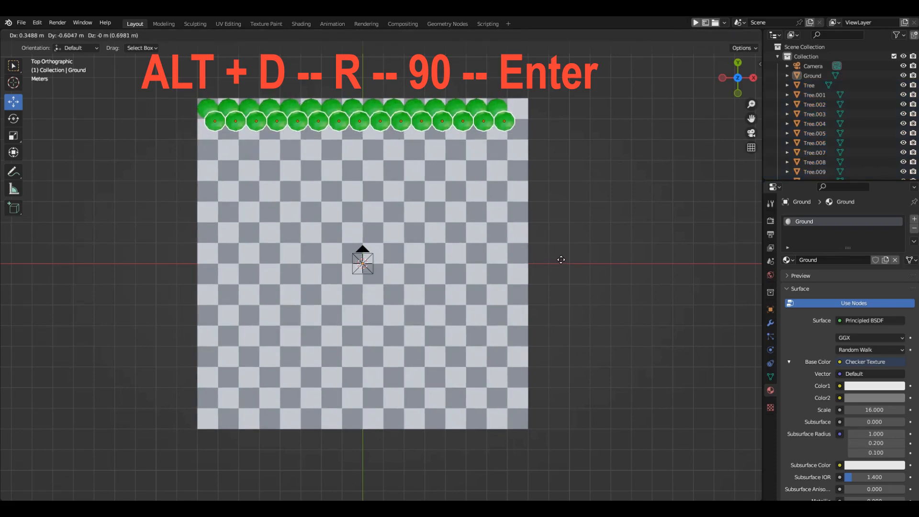
key(r)
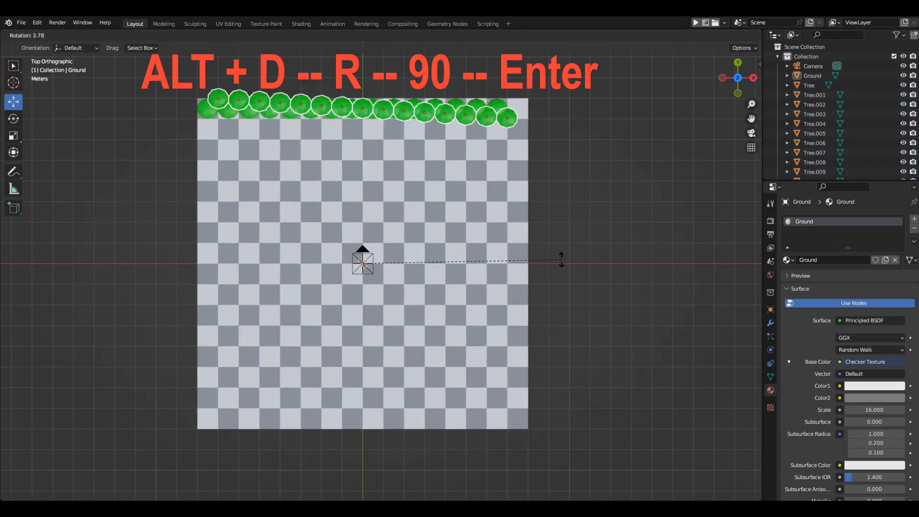
text(90)
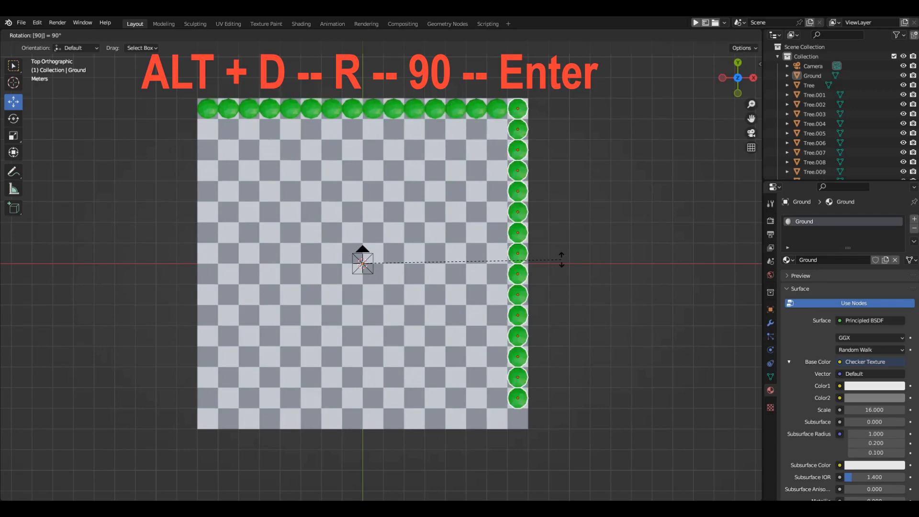
key(Return)
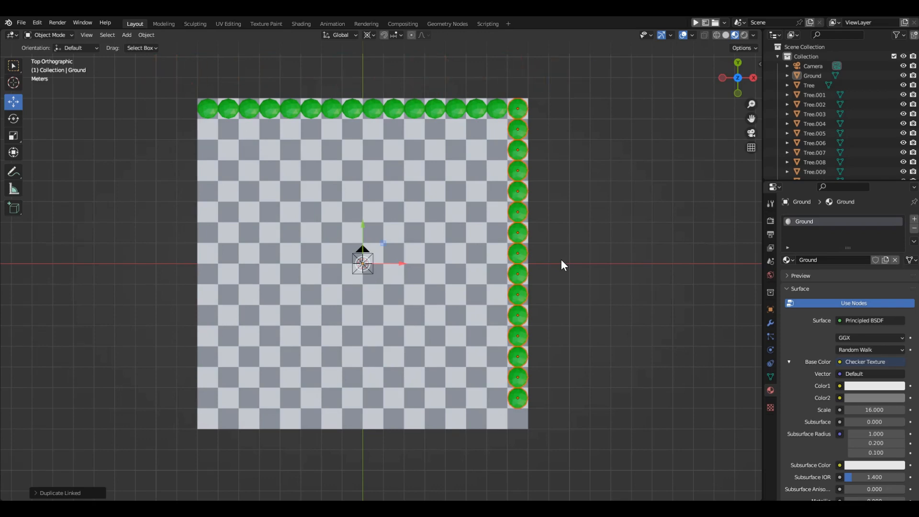
key(shift+r)
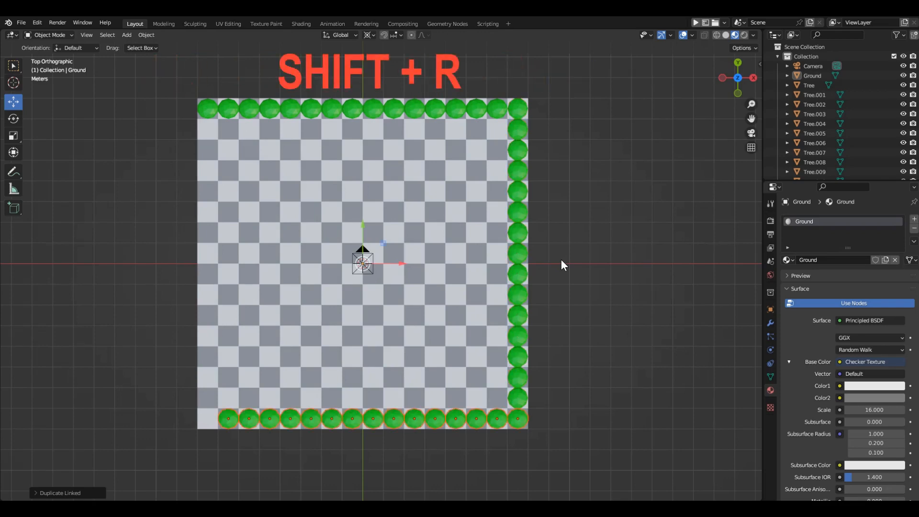
key(shift+r)
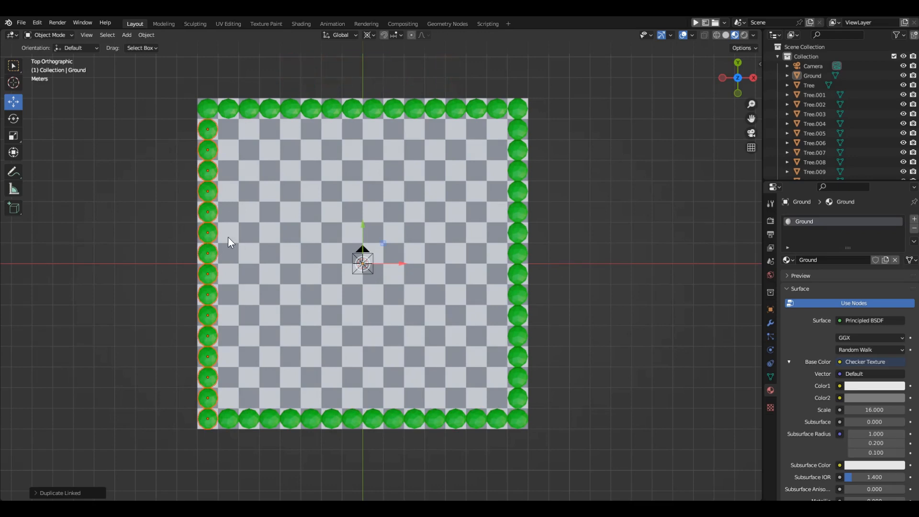
Step: Delete the four middle trees on each side of the ground together with the selected Camera
drag(202, 238, 546, 286)
shift+drag(327, 75, 399, 444)
key(x)
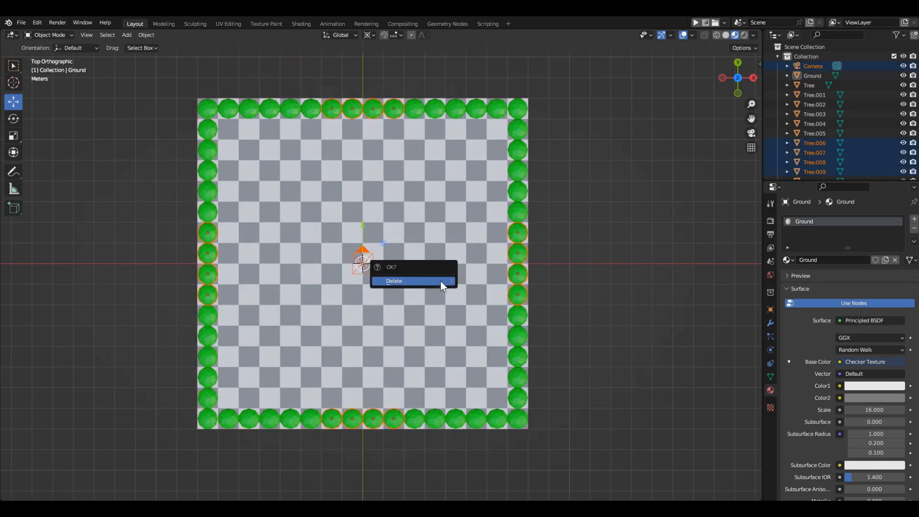
click(440, 281)
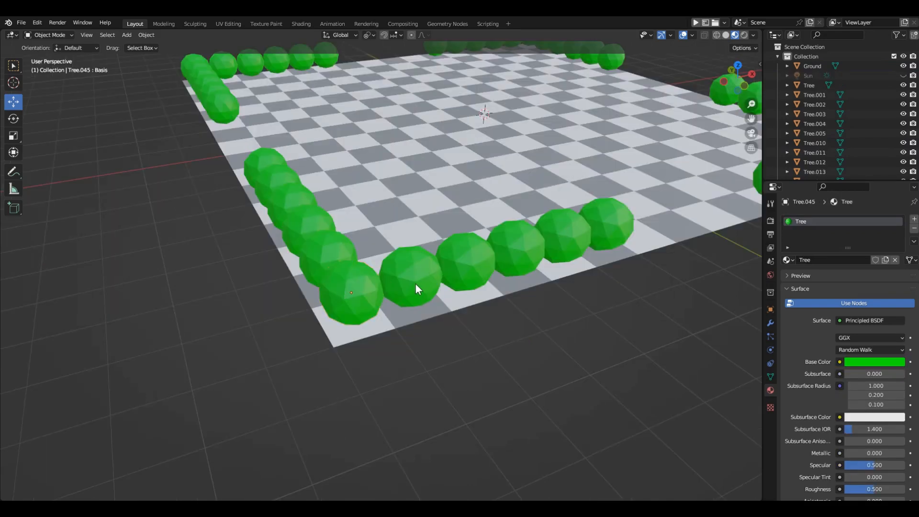
Step: Try moving a single vertex of the corner tree in Edit Mode to test the linked copies
click(351, 288)
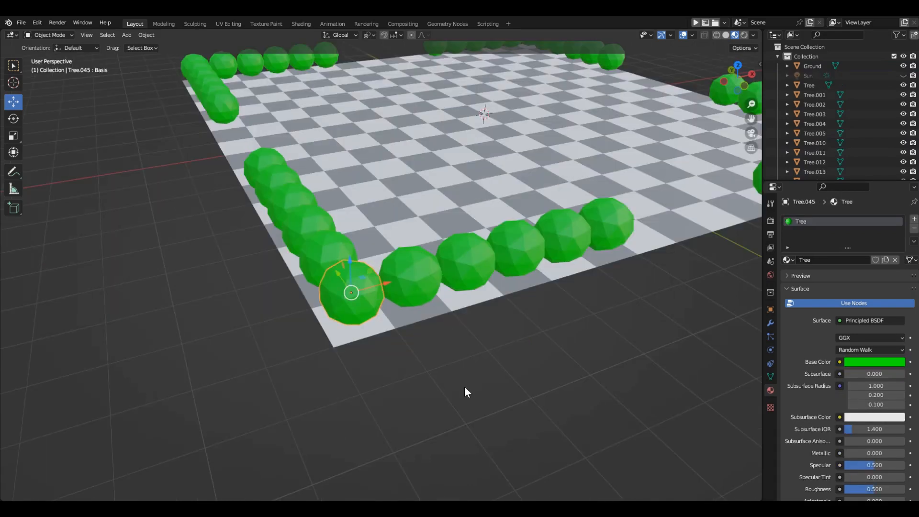
key(Tab)
click(366, 275)
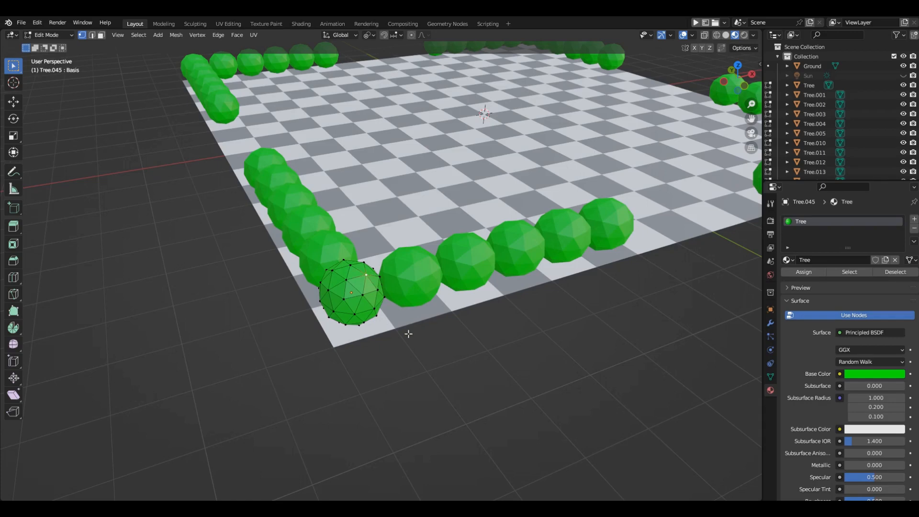
key(g)
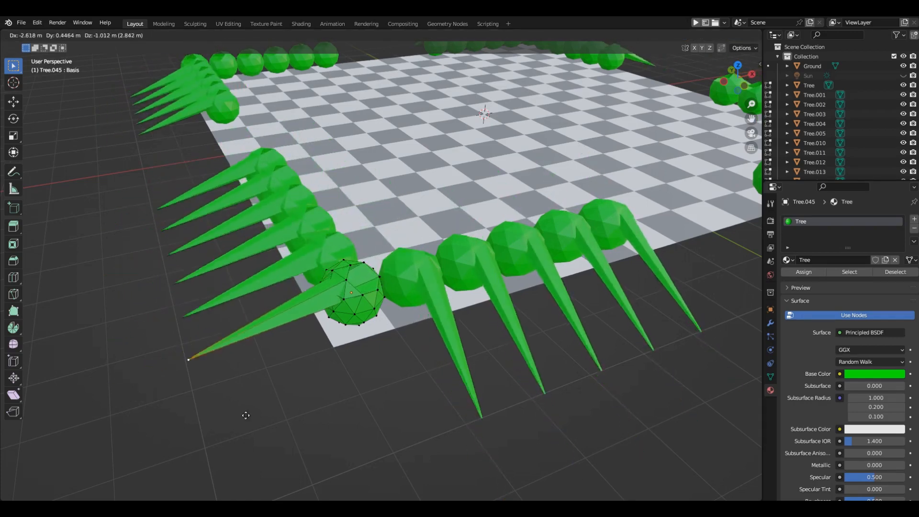
right_click(245, 415)
Step: Try scaling all the corner tree's vertices along Z and uniformly in Edit Mode, and return to Object Mode
key(a)
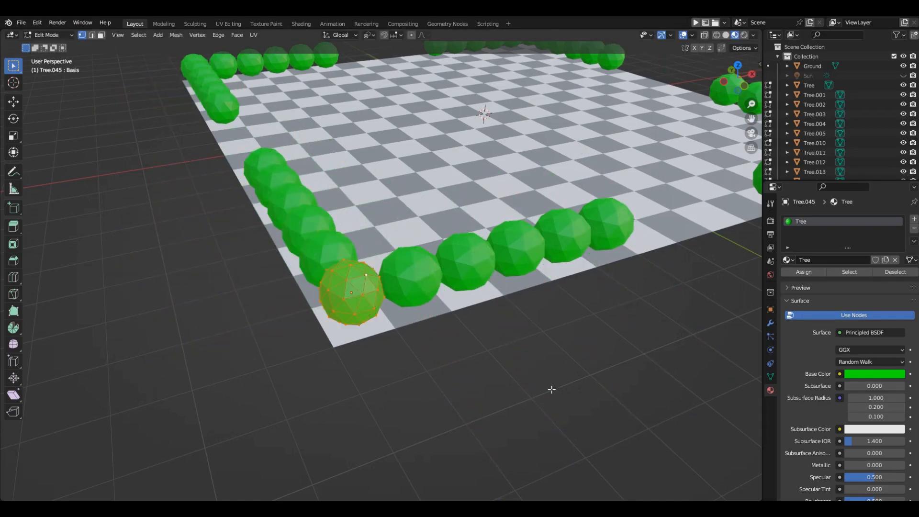
key(s)
key(z)
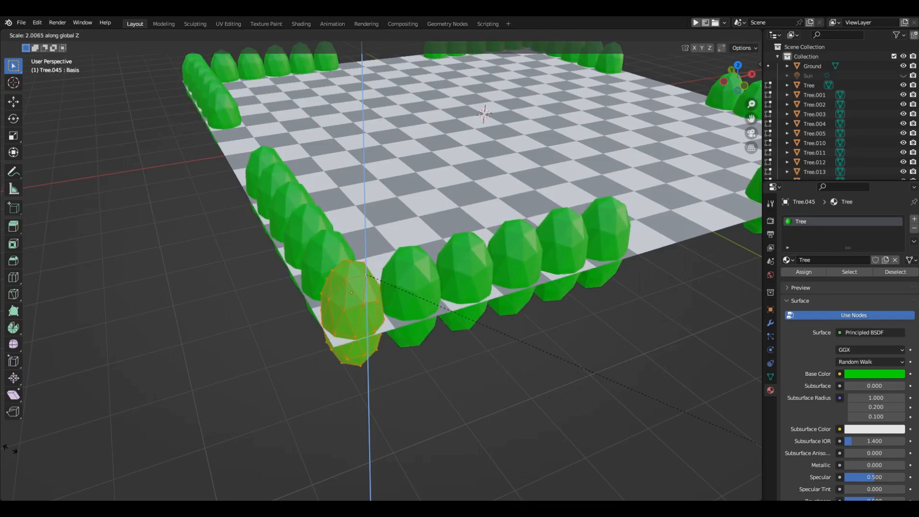
right_click(350, 429)
scroll(350, 428, down, 5)
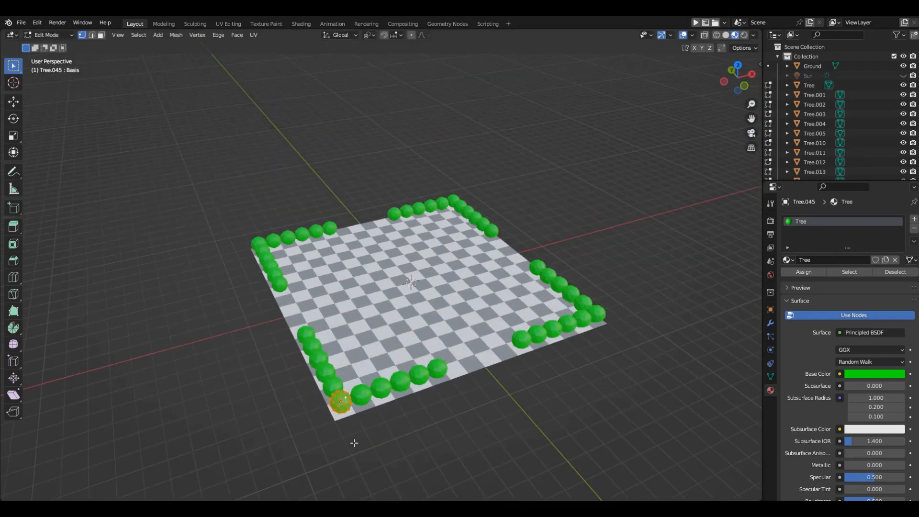
scroll(378, 432, up, 4)
key(s)
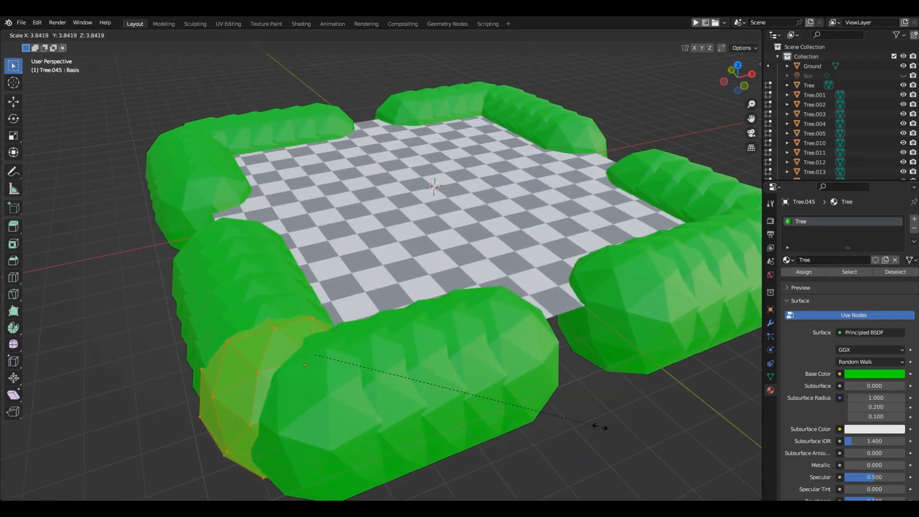
click(356, 376)
key(Tab)
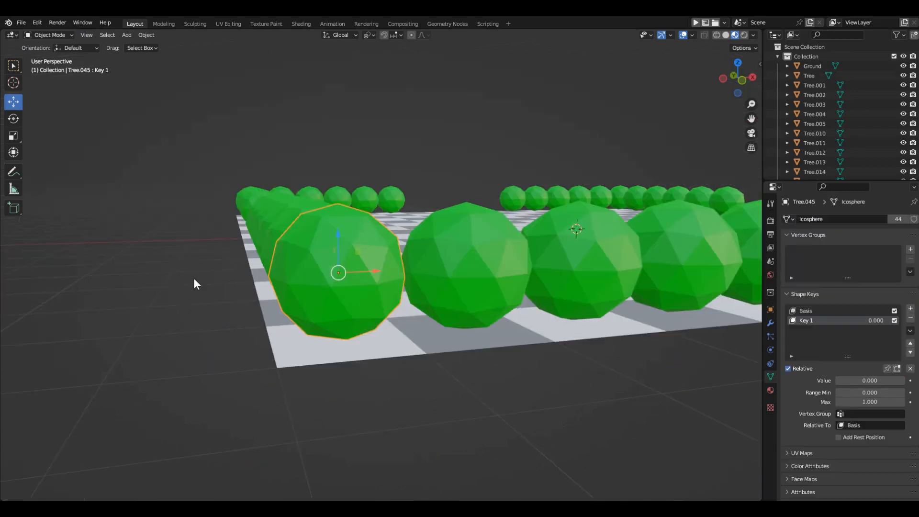
Step: Add a Sun light, move it along the negative X axis to outside the ground, and set the viewport to Rendered shading
scroll(195, 283, down, 6)
middle_drag(187, 340, 170, 408)
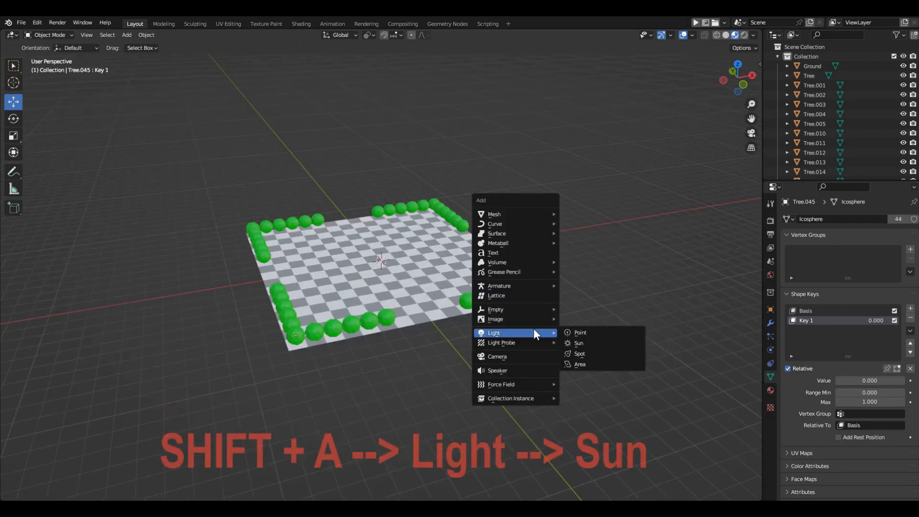
click(579, 341)
key(g)
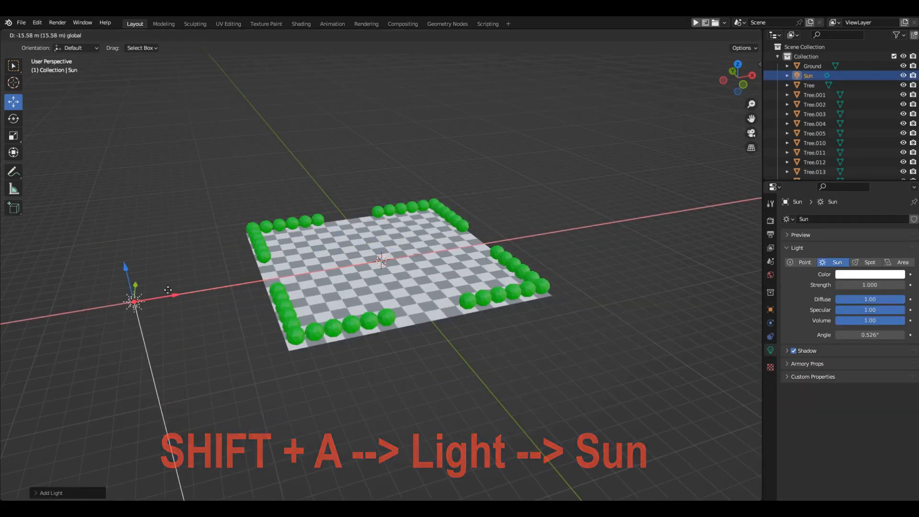
click(127, 306)
shift+middle_drag(158, 318, 291, 280)
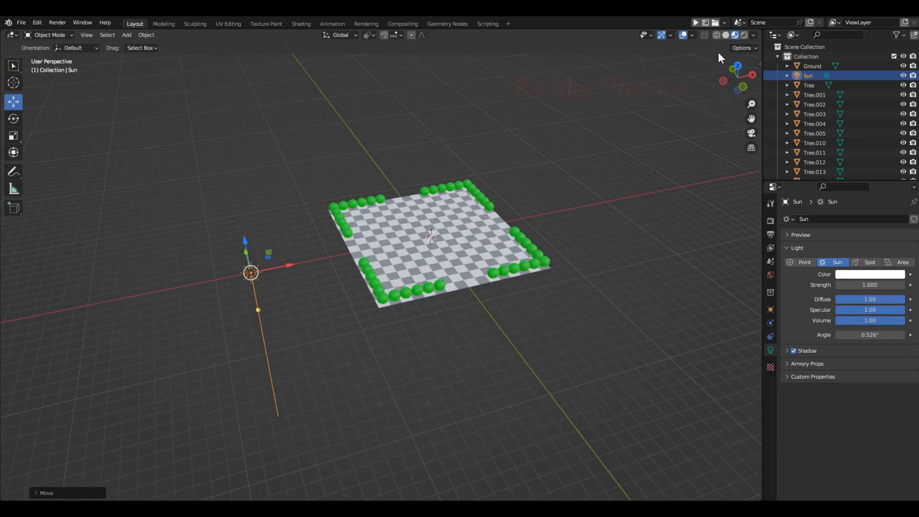
click(744, 35)
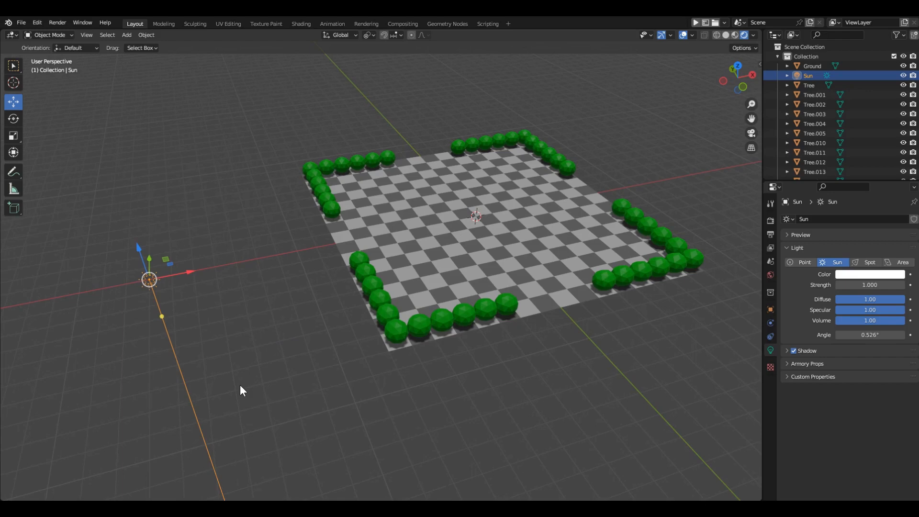
Step: Try moving the Sun light and rotating it freely to compare the effect on the scene's lighting
key(g)
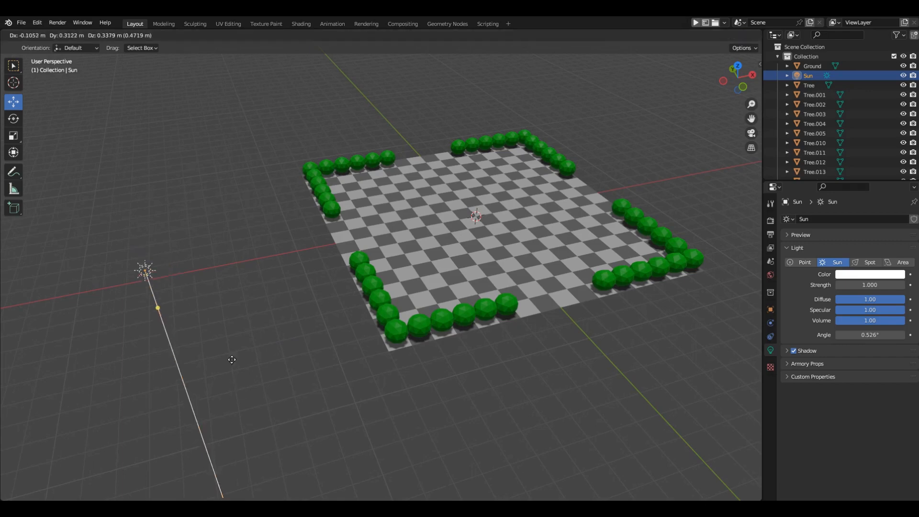
click(282, 388)
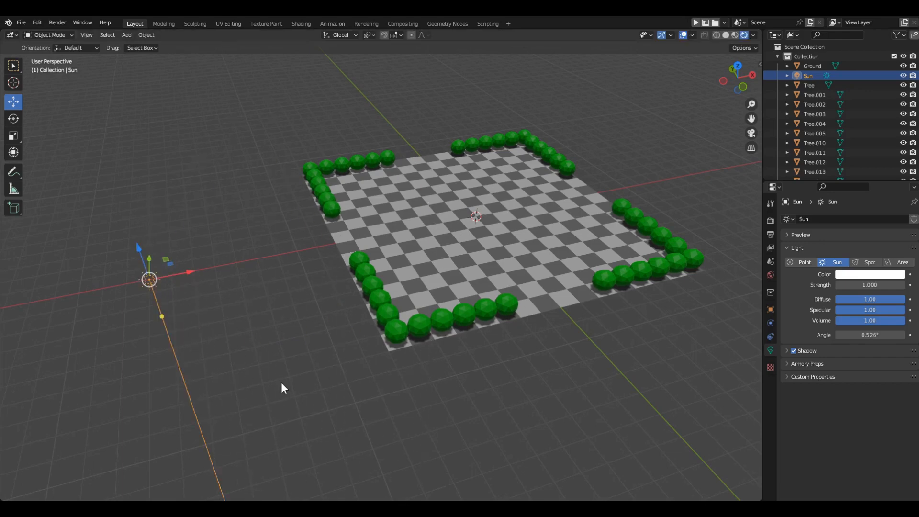
key(r)
key(r)
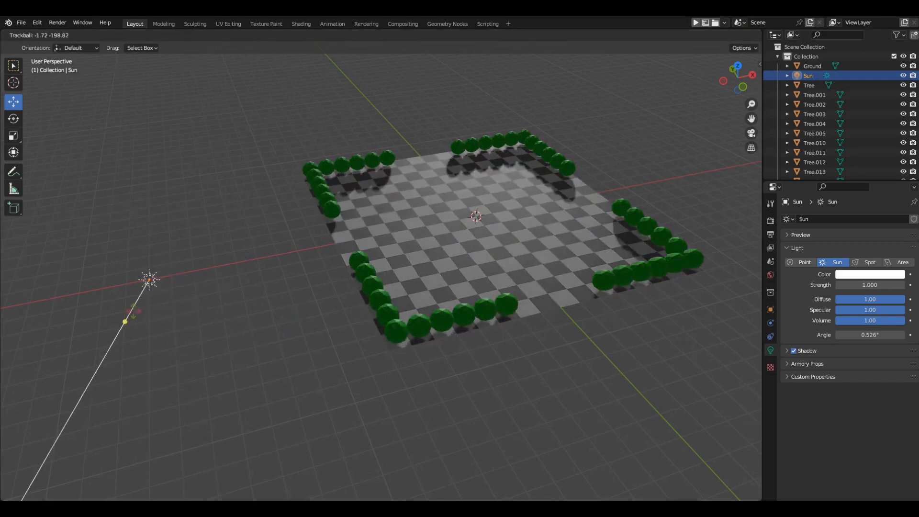
right_click(299, 270)
Step: Rotate the Sun light by -30° about the global X axis
key(r)
key(x)
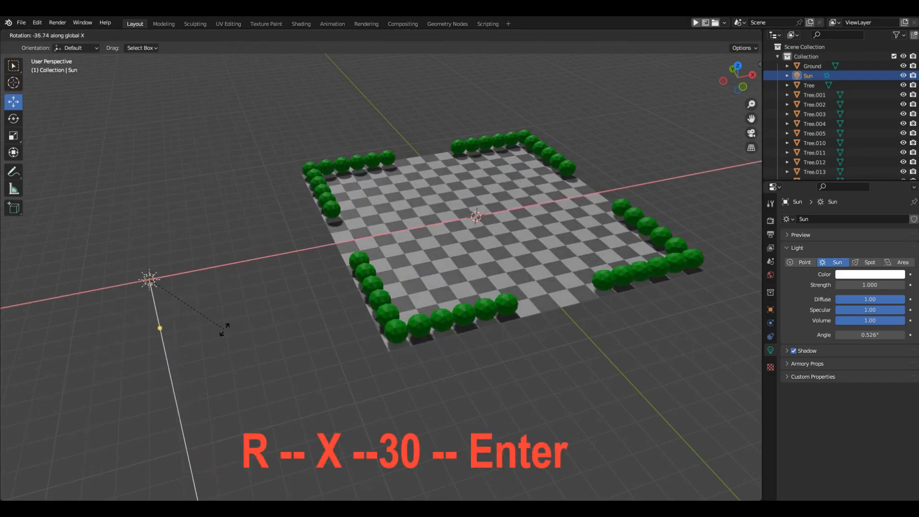
text(-30)
key(Return)
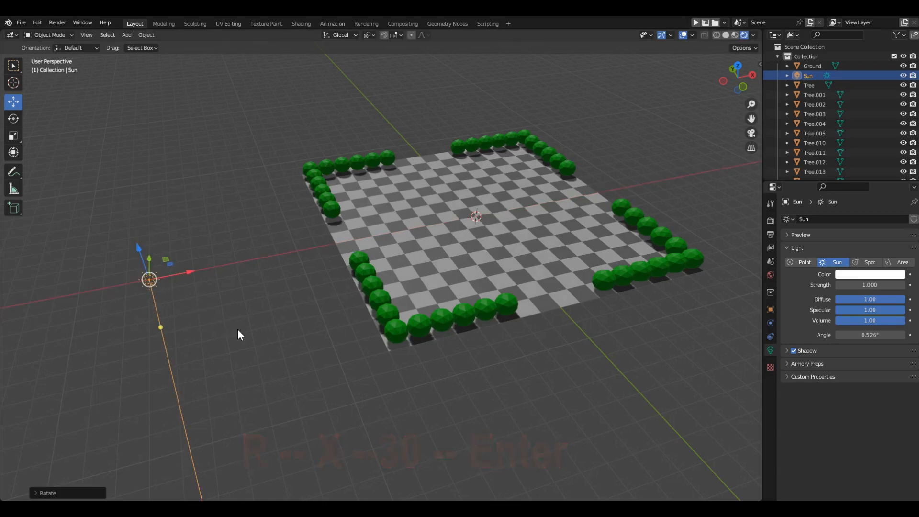
Step: Rotate the Sun light by -40° about the global Z axis in the top view
key(KP_7)
key(r)
key(z)
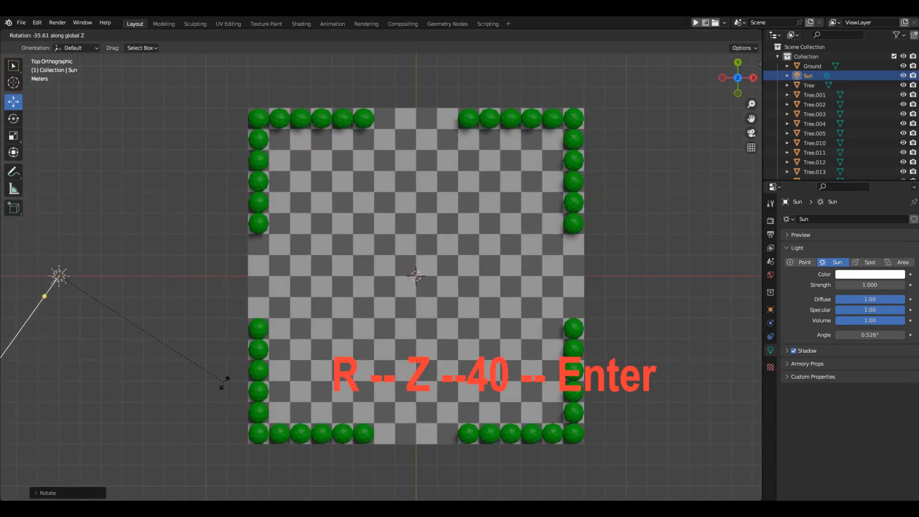
text(-40)
key(Return)
middle_drag(224, 383, 128, 308)
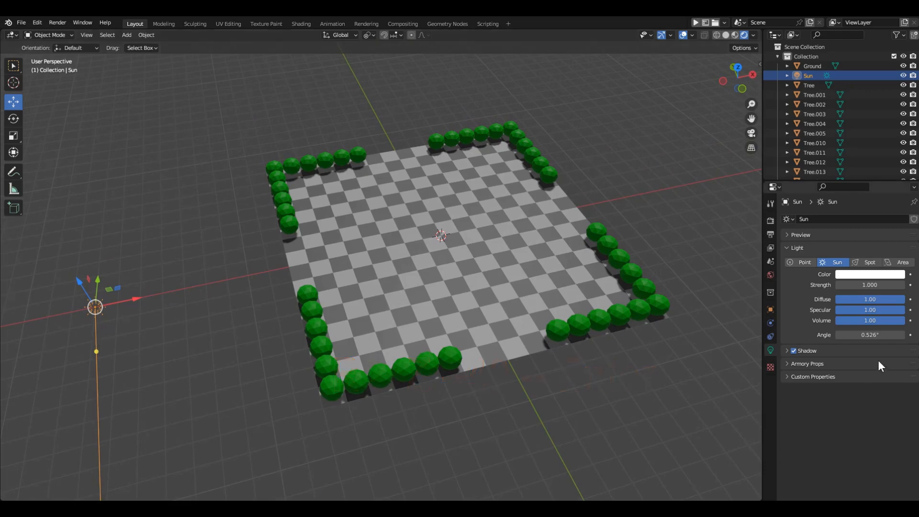
Step: Set the Sun light's strength to 3 and inspect the lighting on the trees and ground
click(872, 285)
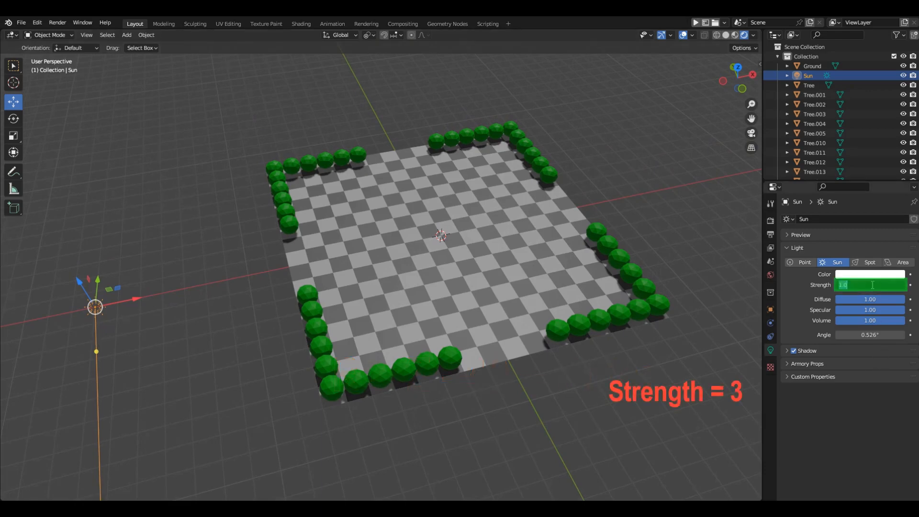
text(3)
key(Return)
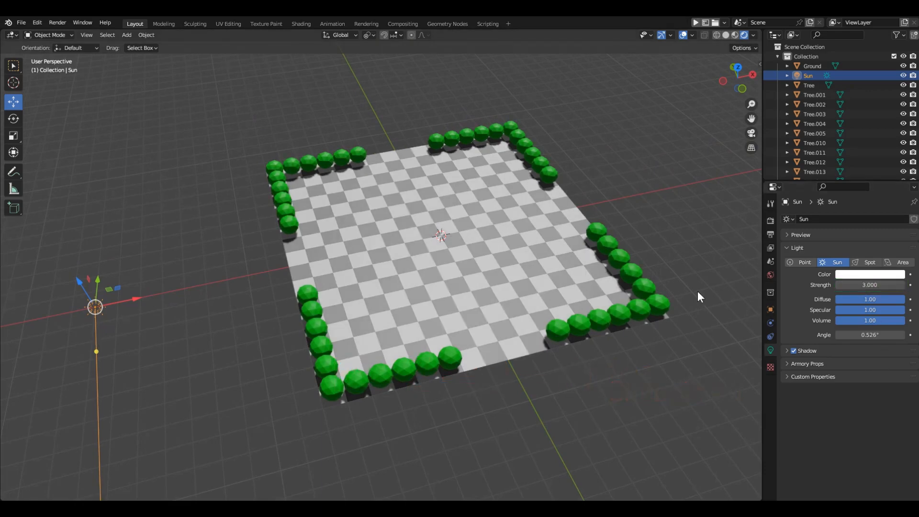
scroll(668, 271, up, 4)
scroll(620, 289, down, 5)
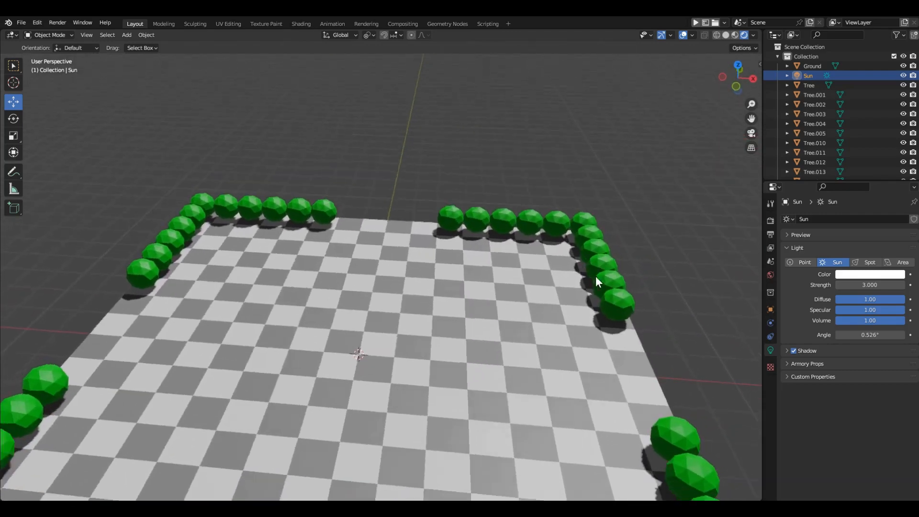
scroll(595, 276, up, 4)
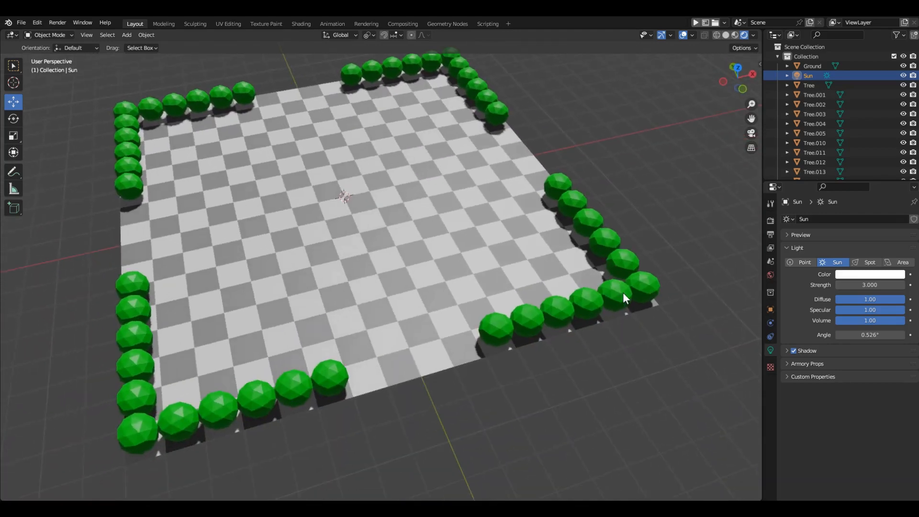